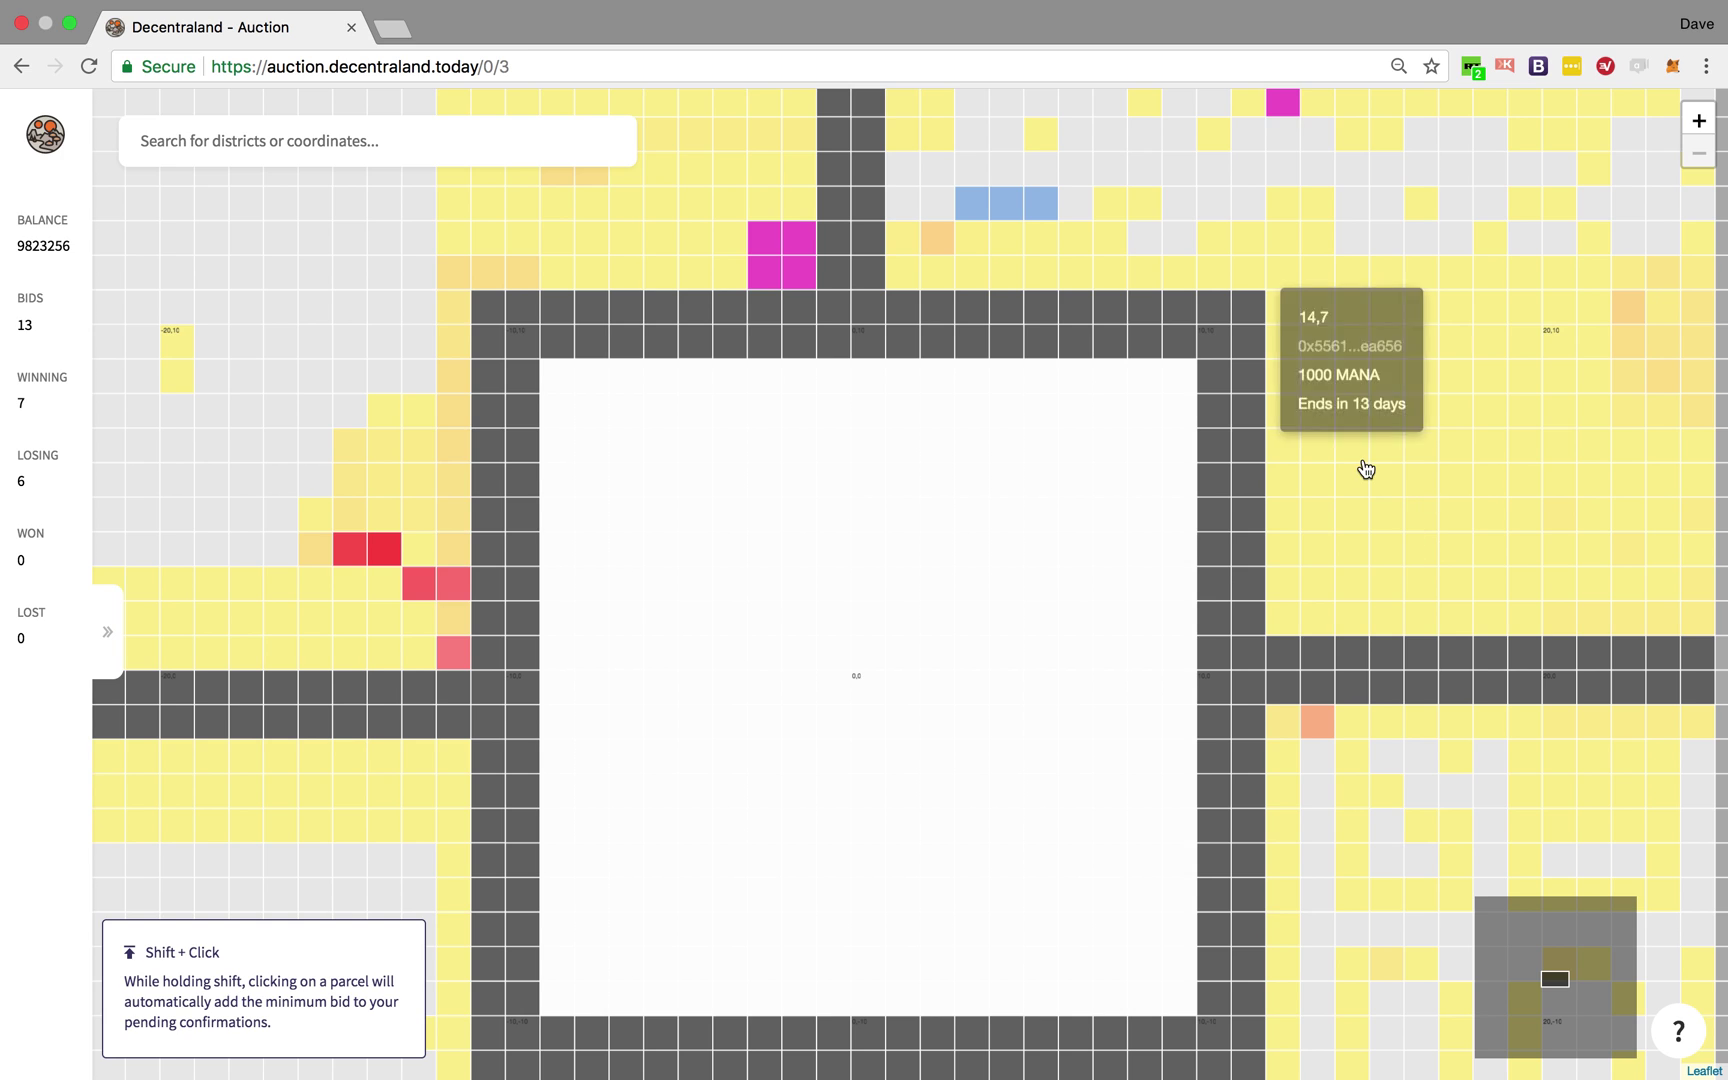
Pan around the plaza and its northern parcels, zooming the map in and out one level
{"action": "mouse_move", "coordinate": [1282, 421]}
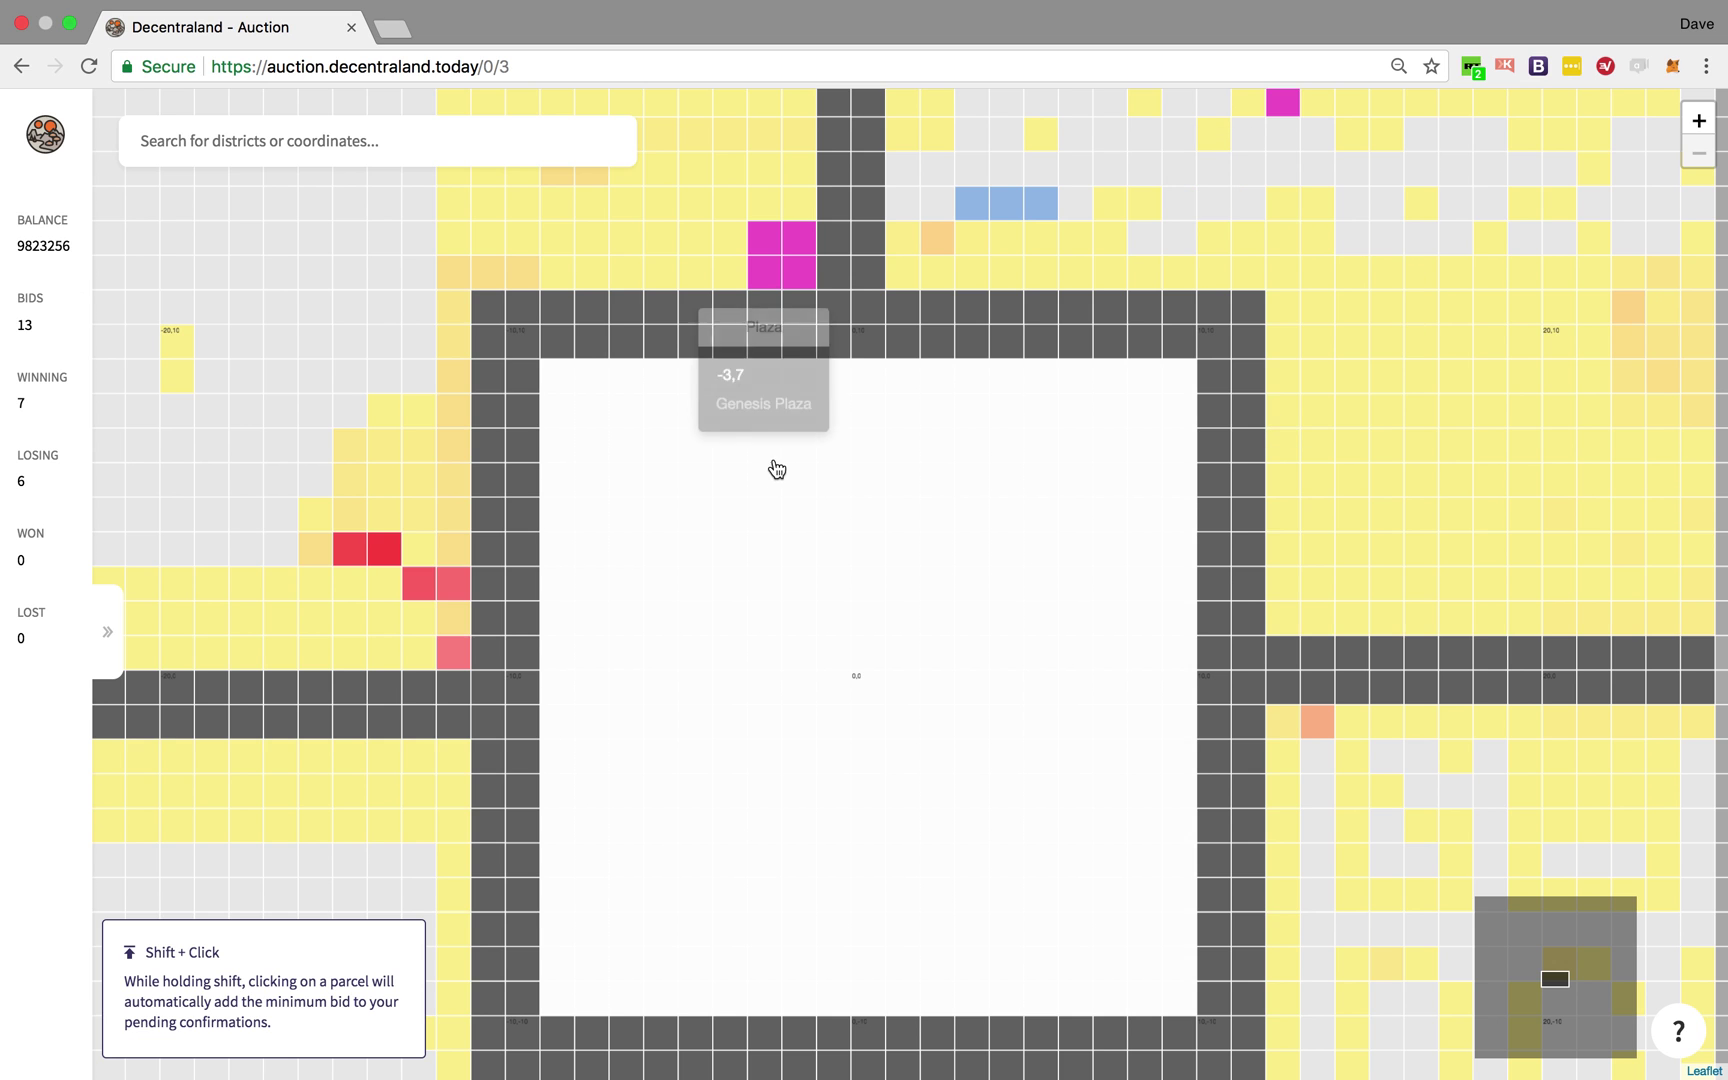
{"action": "scroll", "coordinate": [732, 261], "scroll_direction": "up", "scroll_amount": 1}
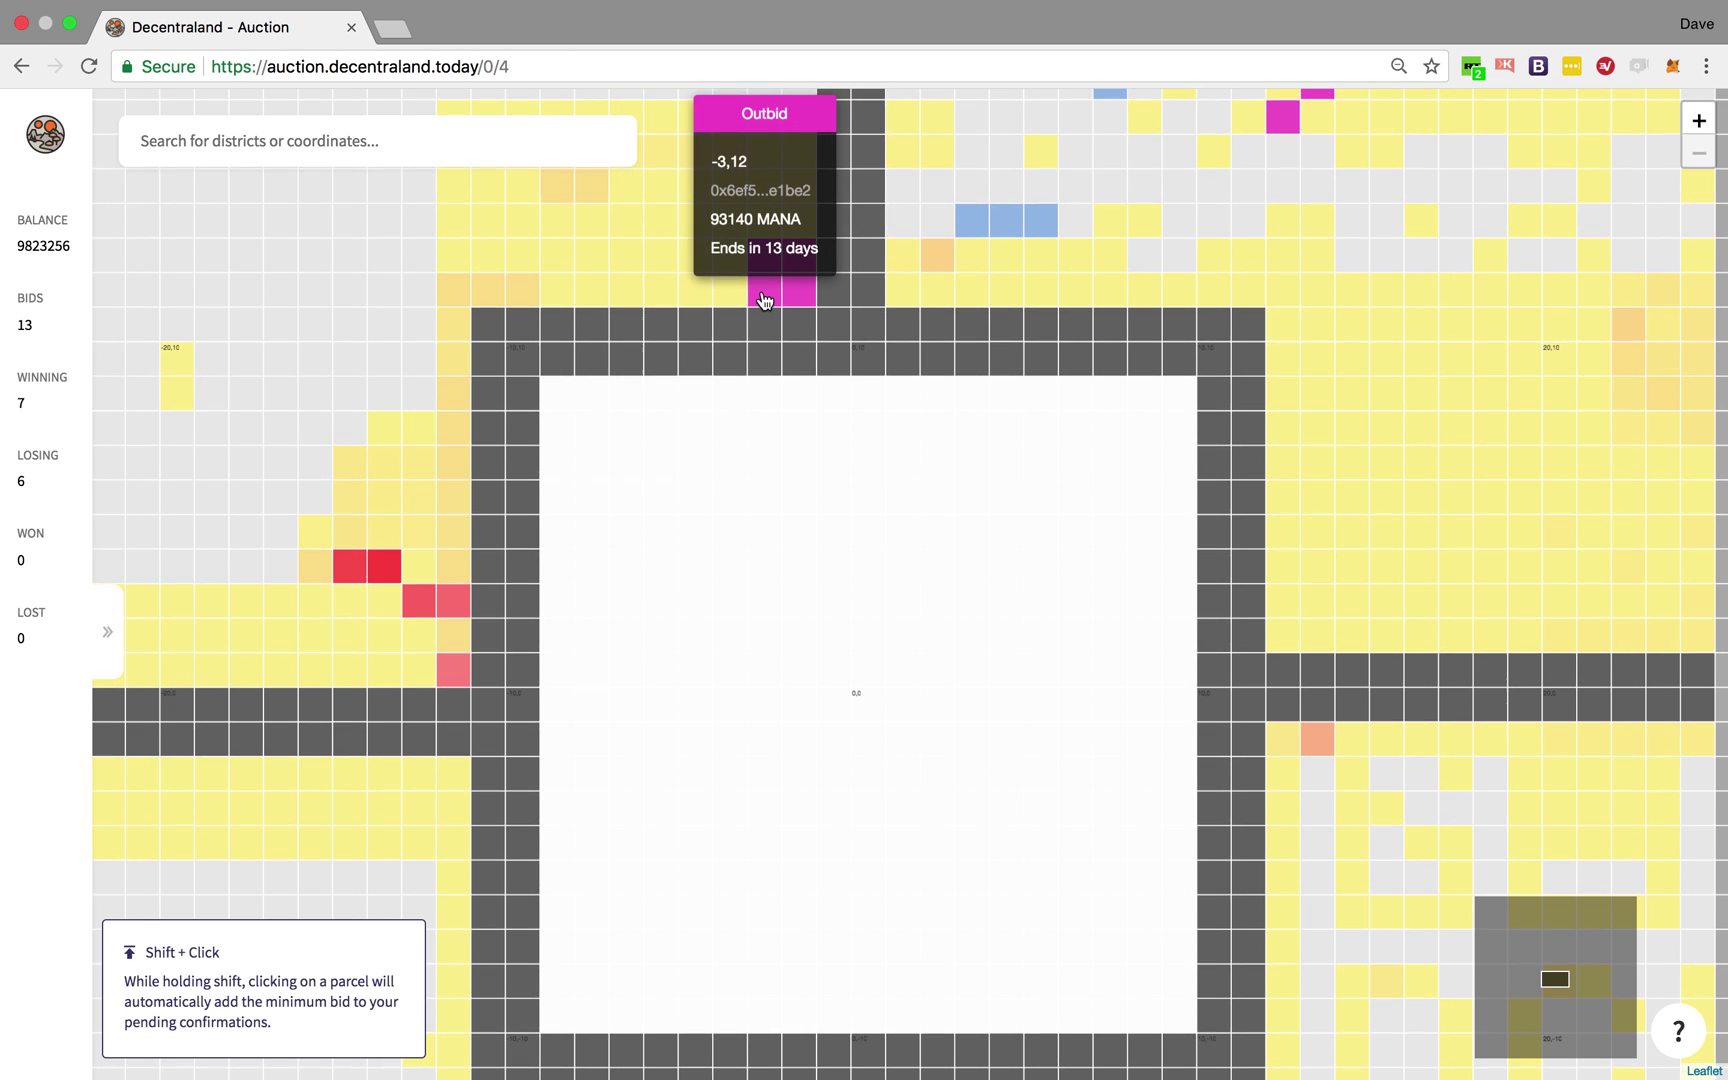
{"action": "left_click_drag", "start_coordinate": [446, 277], "coordinate": [829, 664]}
{"action": "left_click_drag", "start_coordinate": [586, 482], "coordinate": [895, 810]}
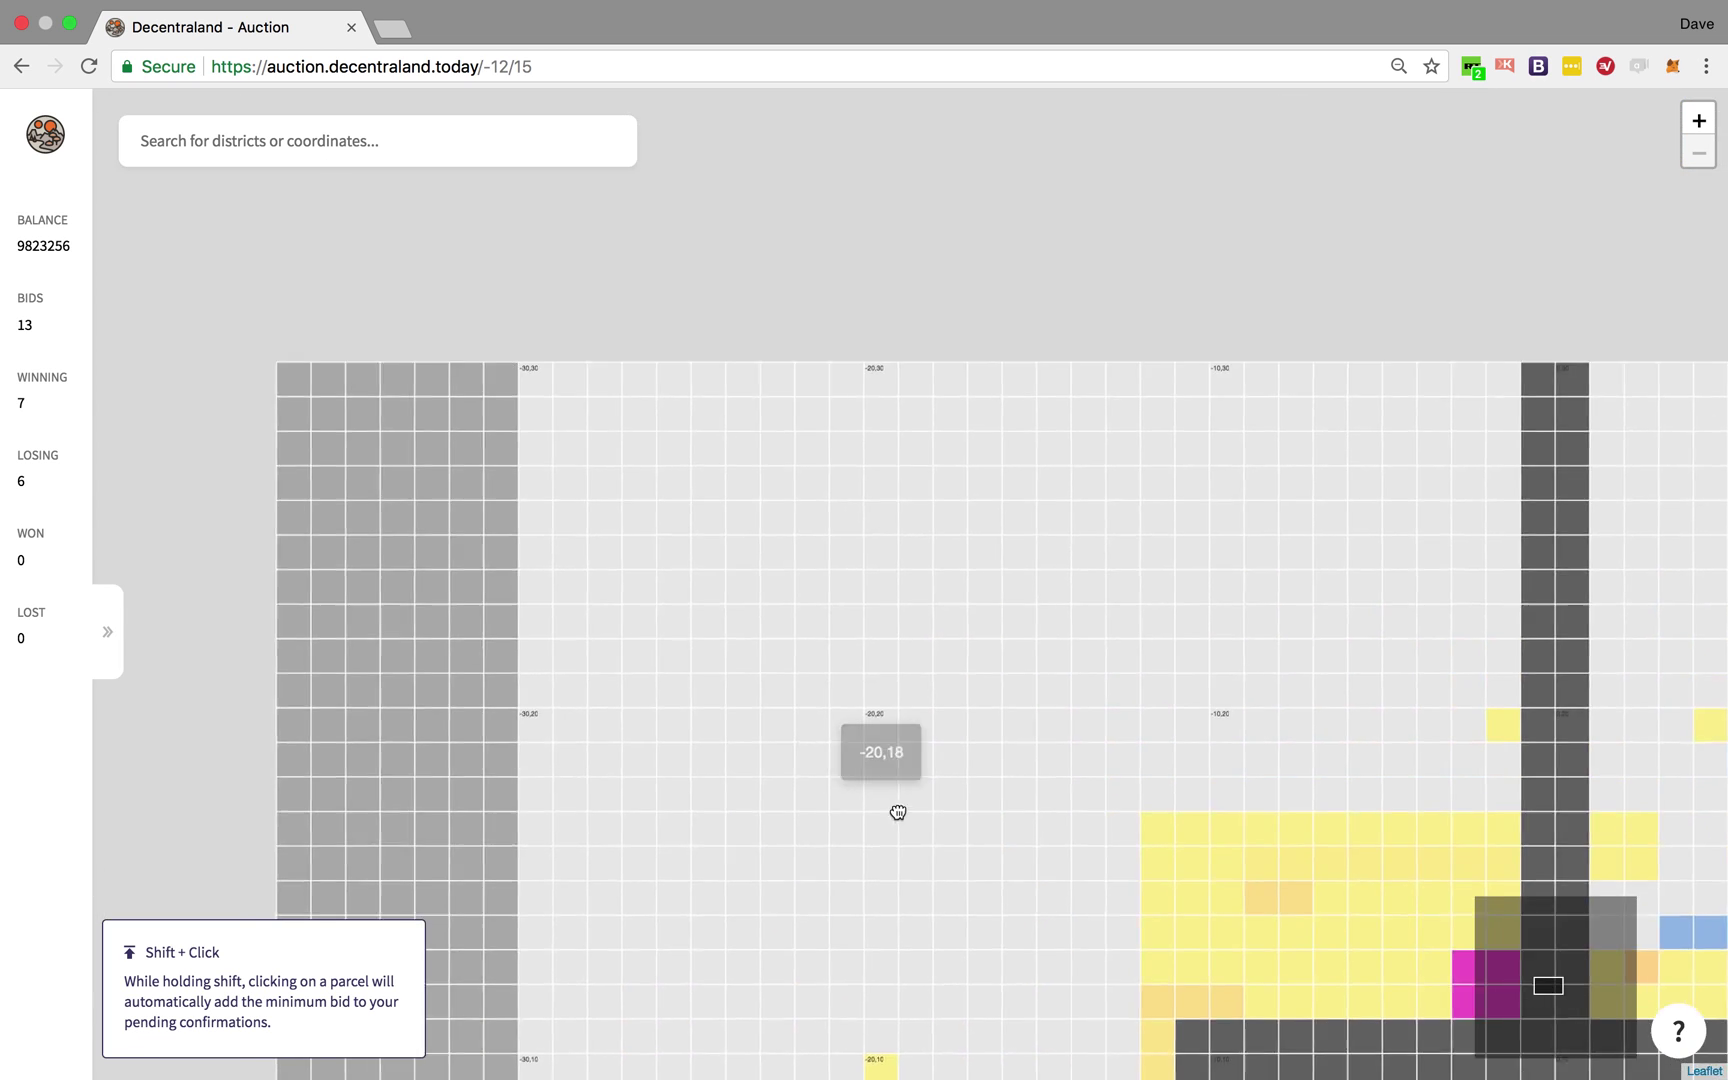
{"action": "left_click_drag", "start_coordinate": [1136, 622], "coordinate": [710, 591]}
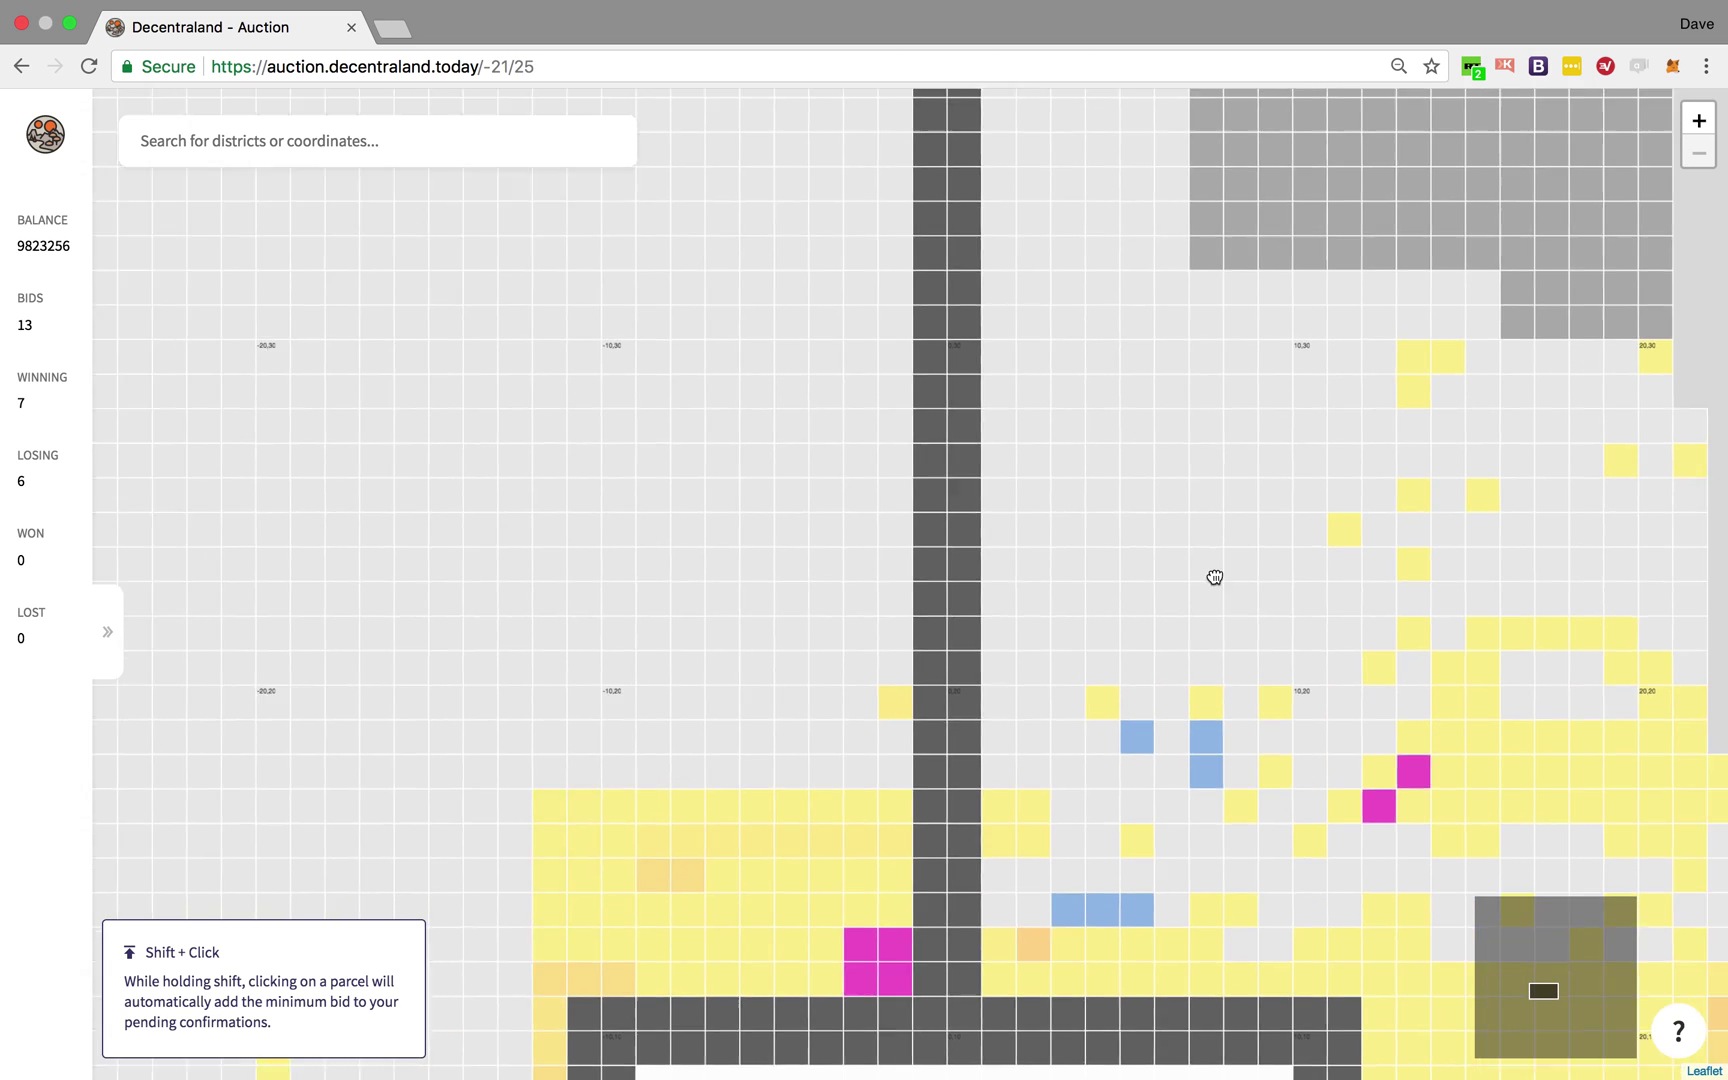
{"action": "left_click_drag", "start_coordinate": [1215, 580], "coordinate": [795, 373]}
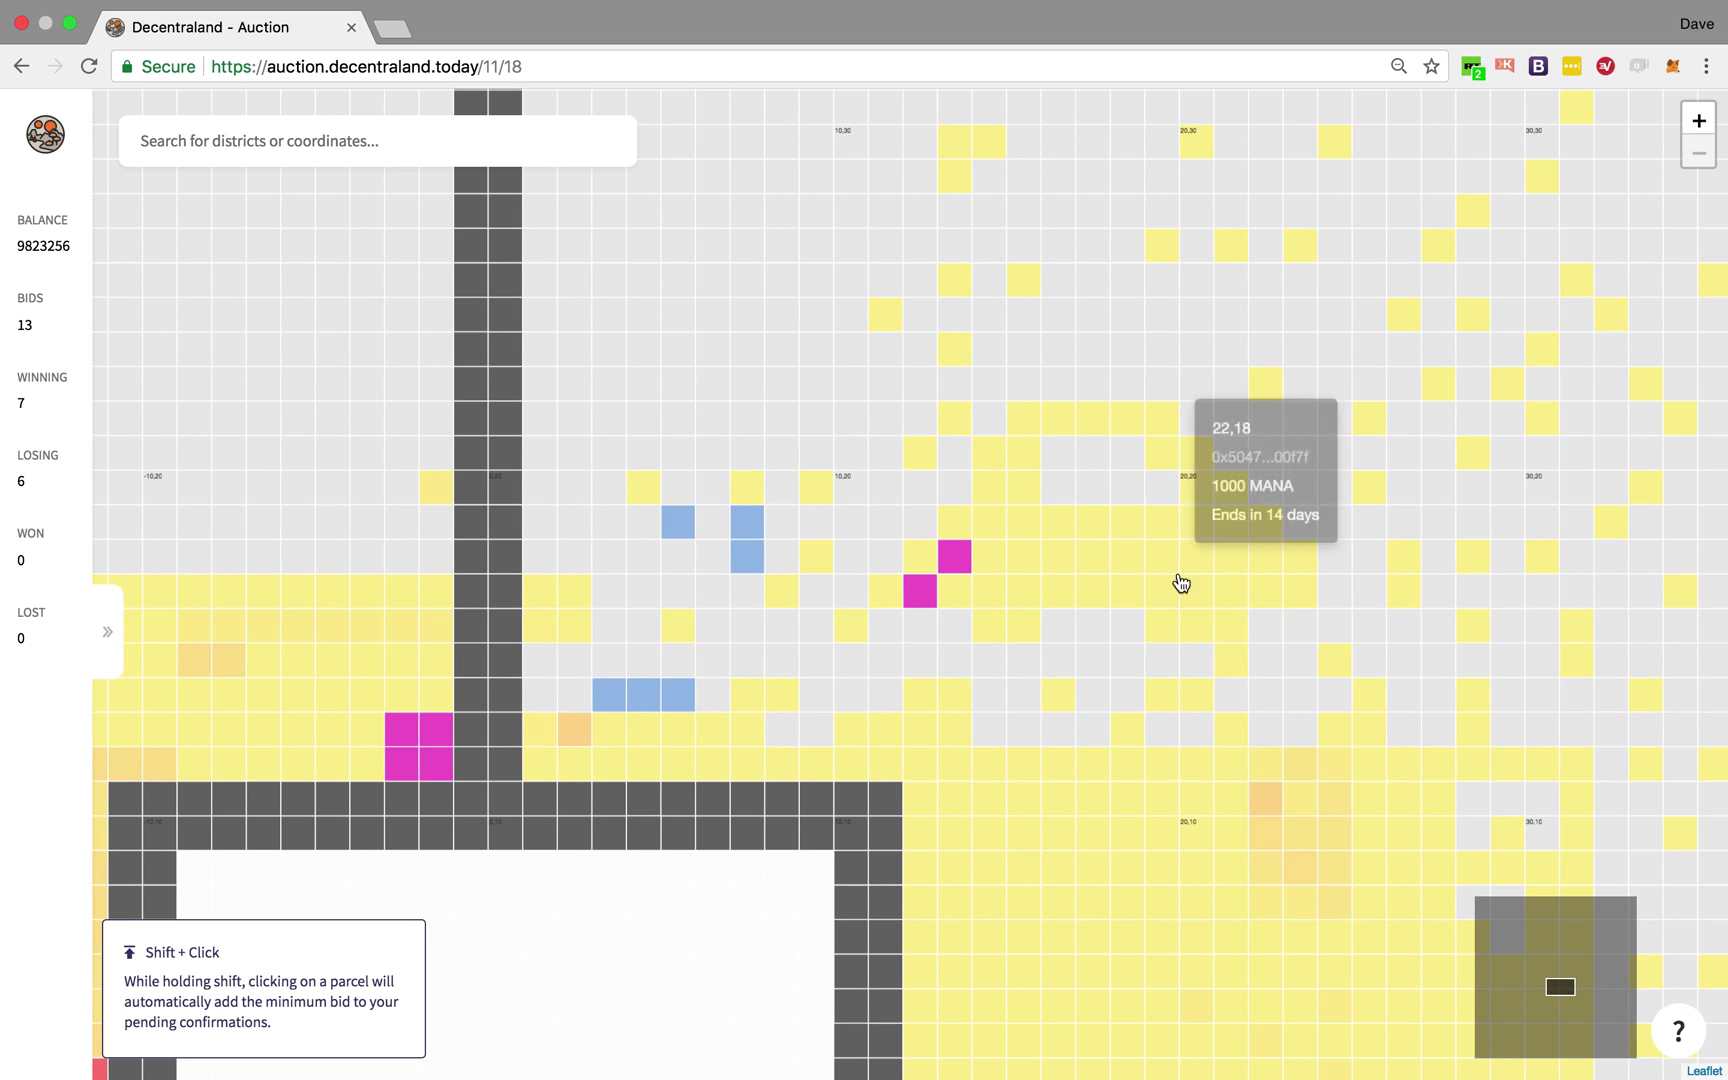
{"action": "scroll", "coordinate": [1121, 584], "scroll_direction": "down", "scroll_amount": 5}
{"action": "left_click_drag", "start_coordinate": [1105, 584], "coordinate": [1126, 391]}
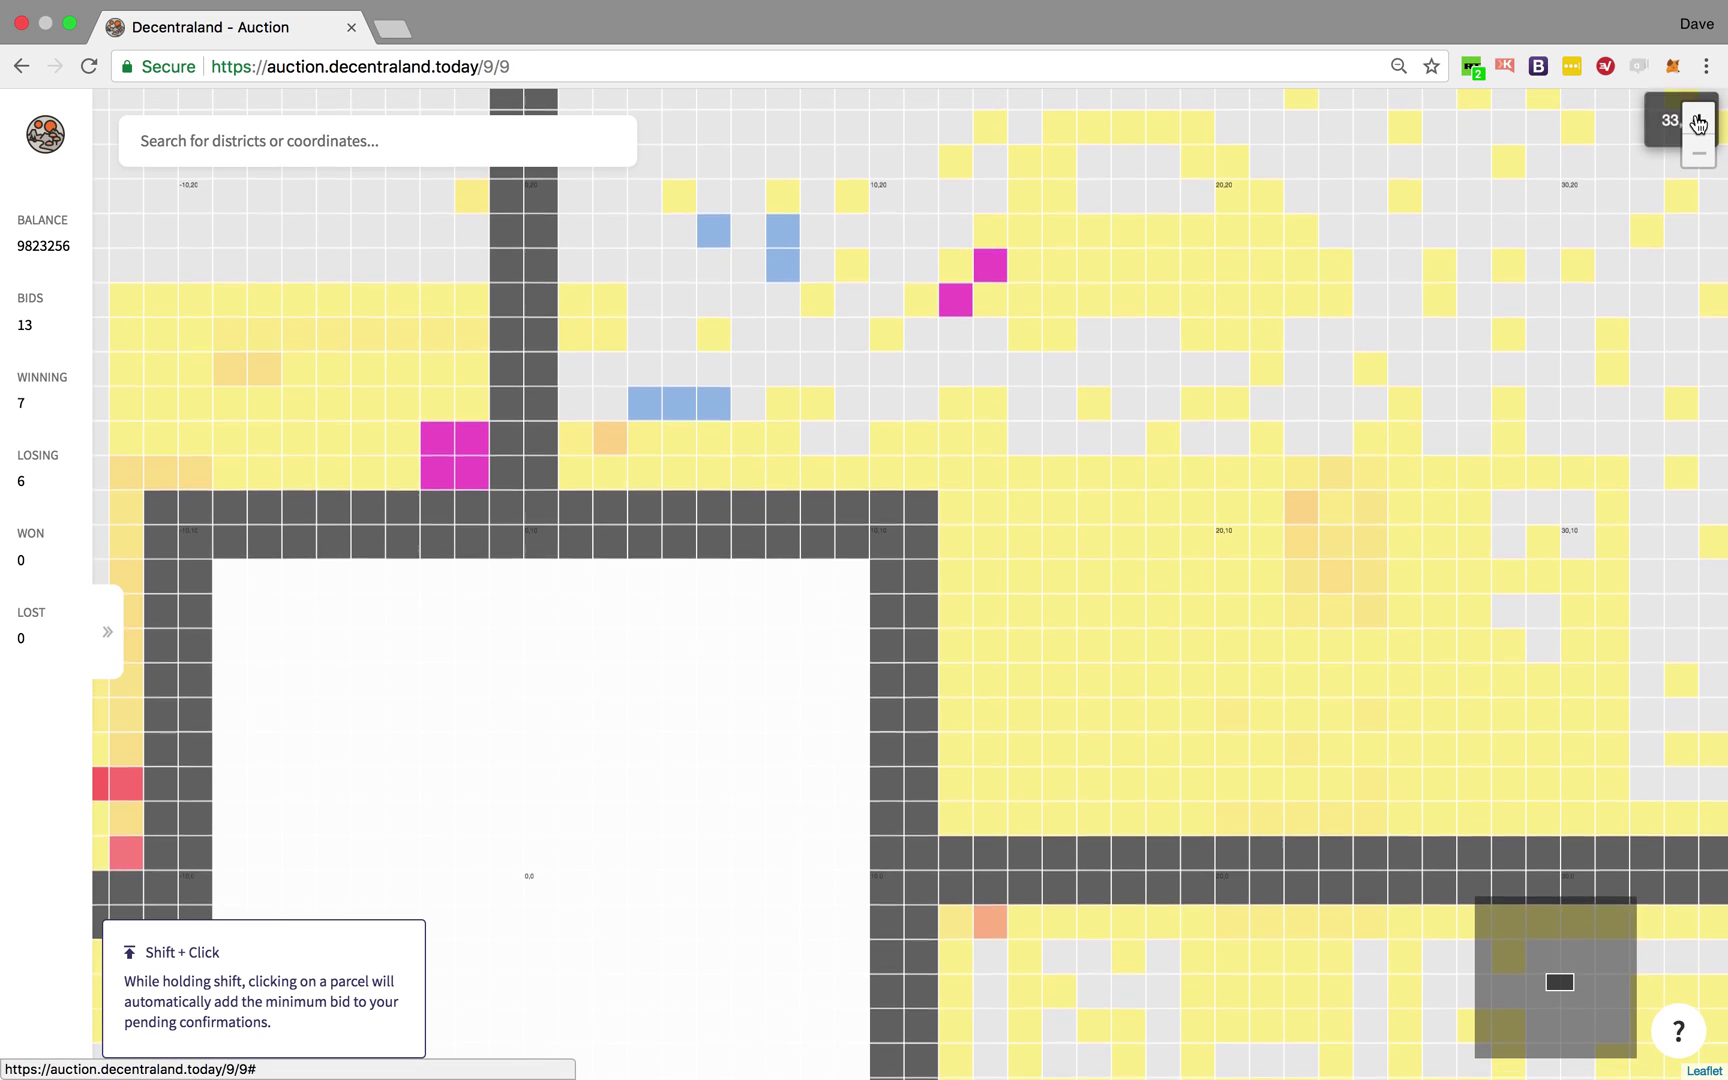
{"action": "left_click", "coordinate": [1701, 122]}
{"action": "left_click", "coordinate": [1701, 158]}
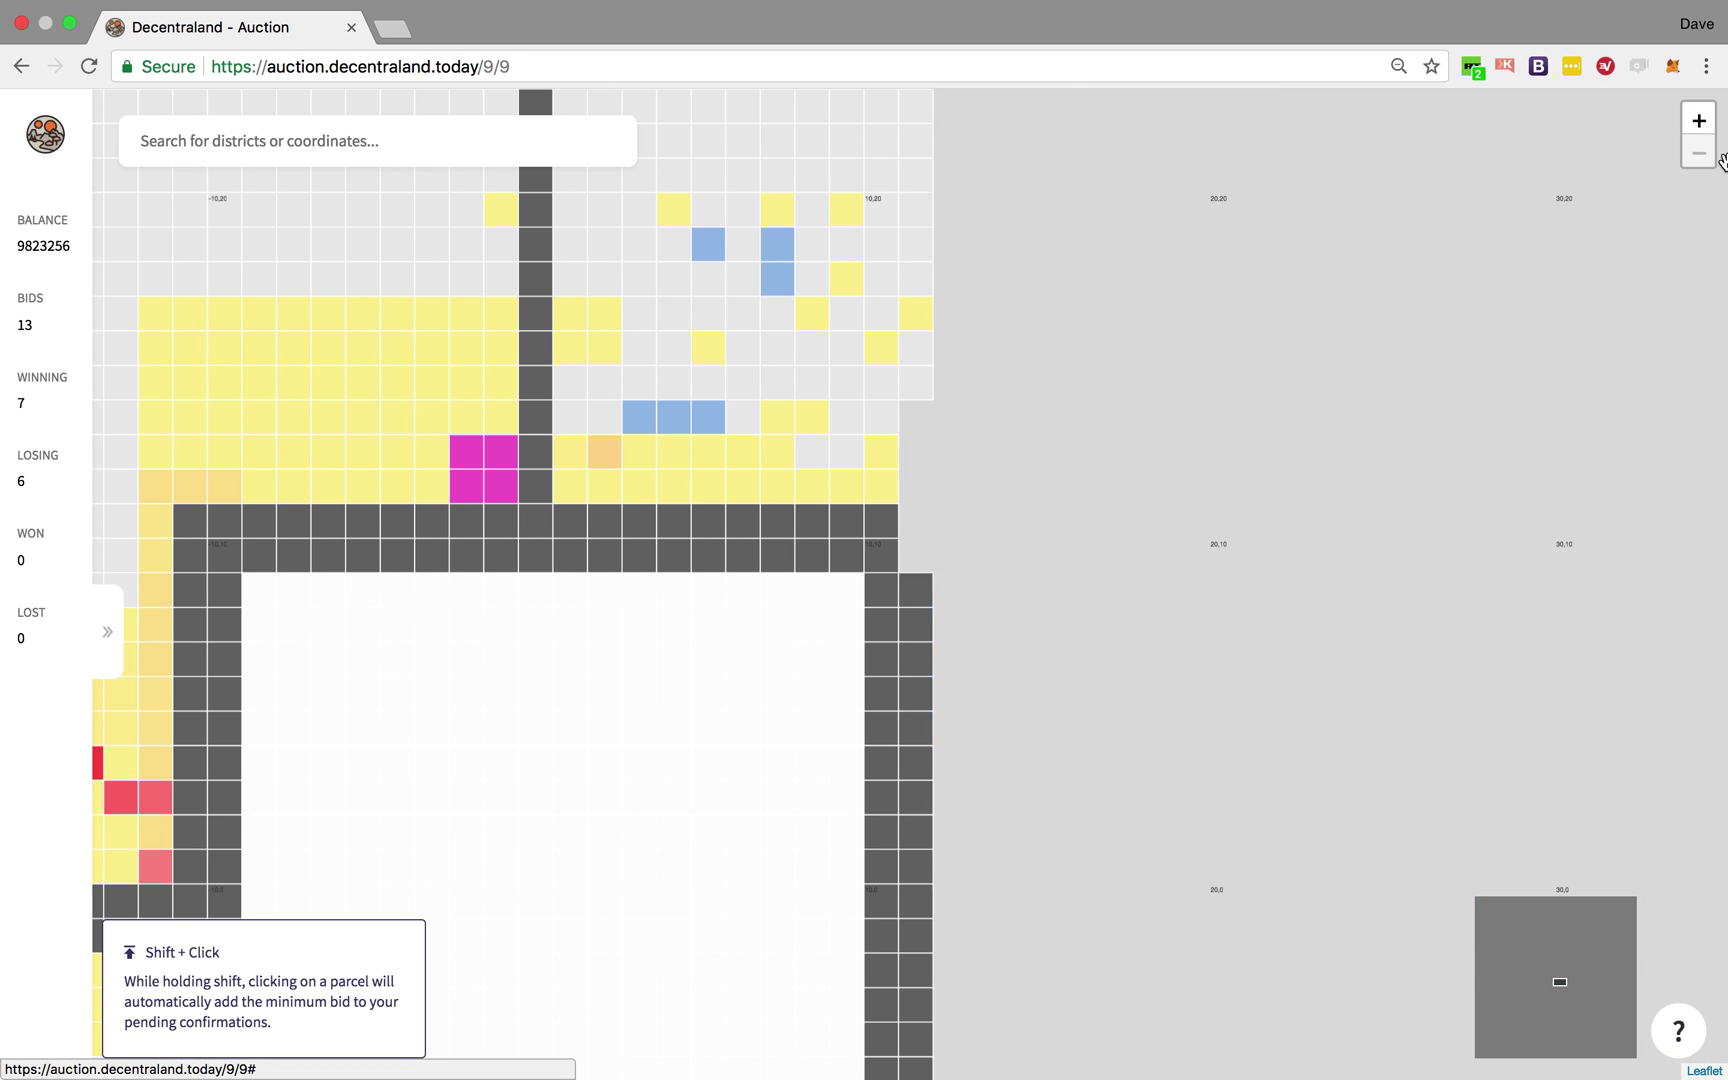
{"action": "left_click_drag", "start_coordinate": [1203, 703], "coordinate": [1484, 390]}
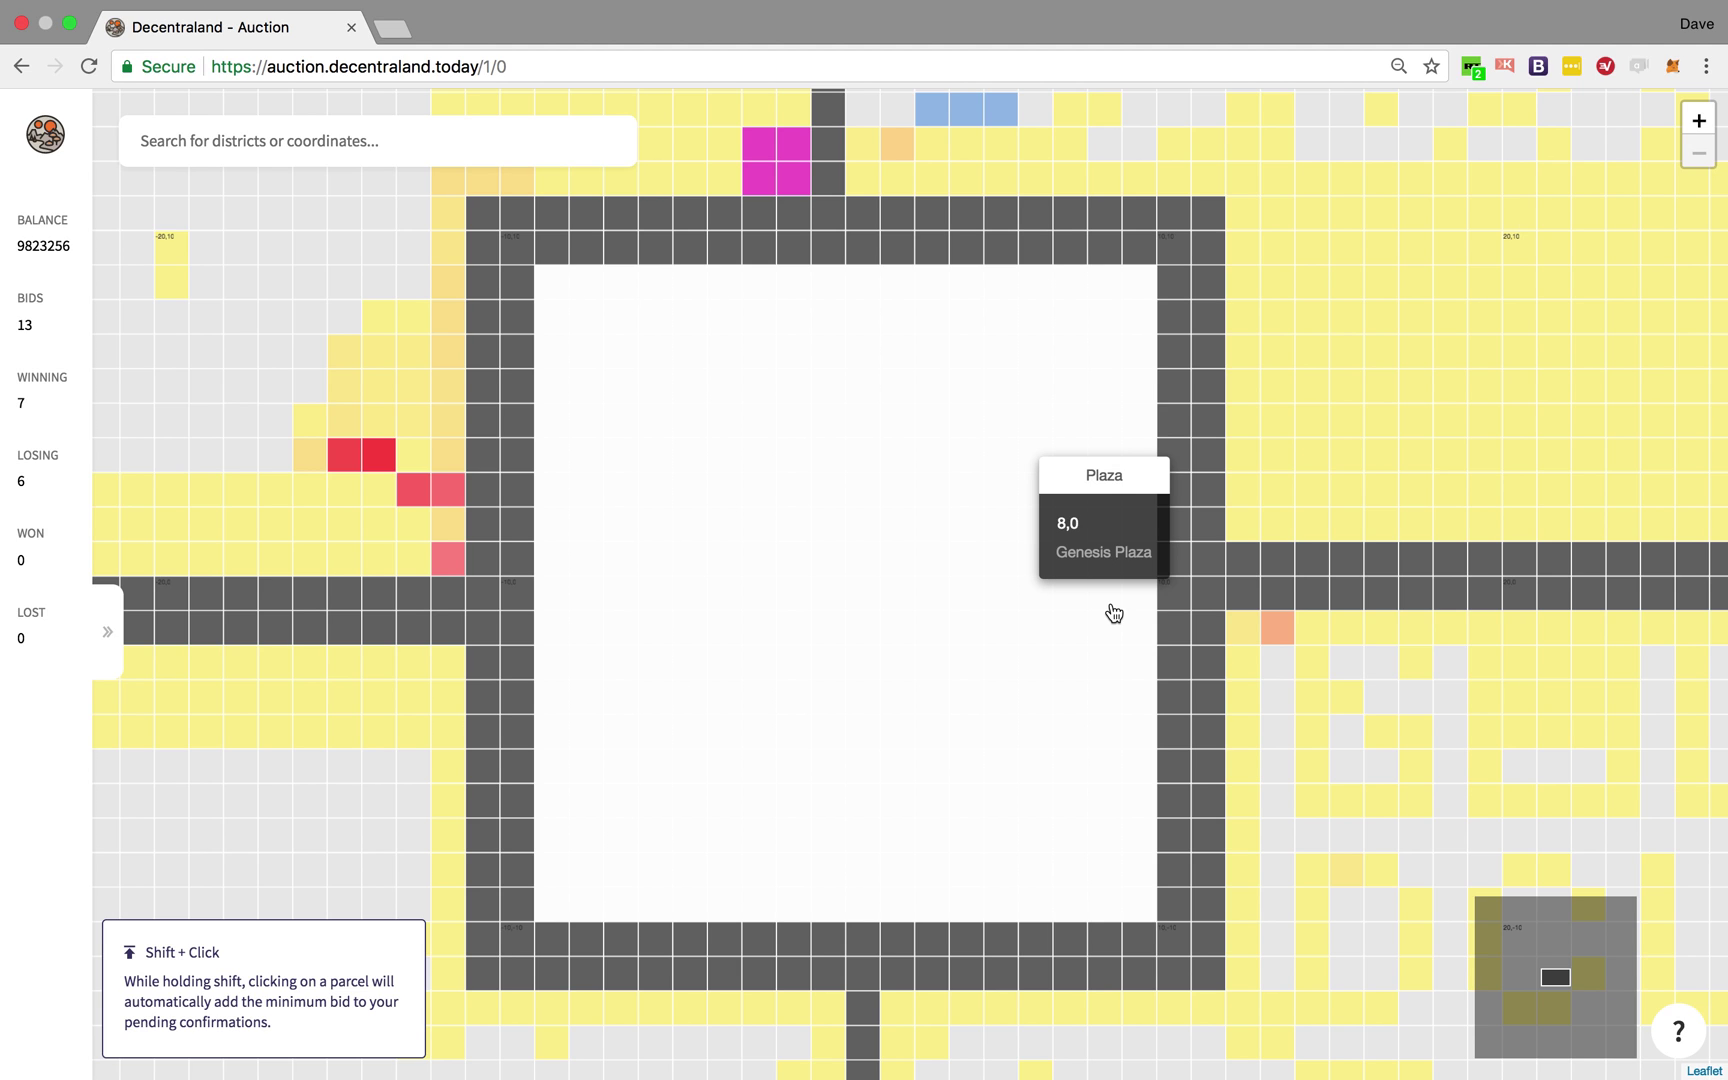
Shrink the browser page to 50% zoom to fit more of the map
{"action": "key", "text": "XF86AudioRaiseVolume"}
{"action": "key", "text": "super+minus"}
{"action": "key", "text": "super+minus"}
{"action": "key", "text": "super+minus"}
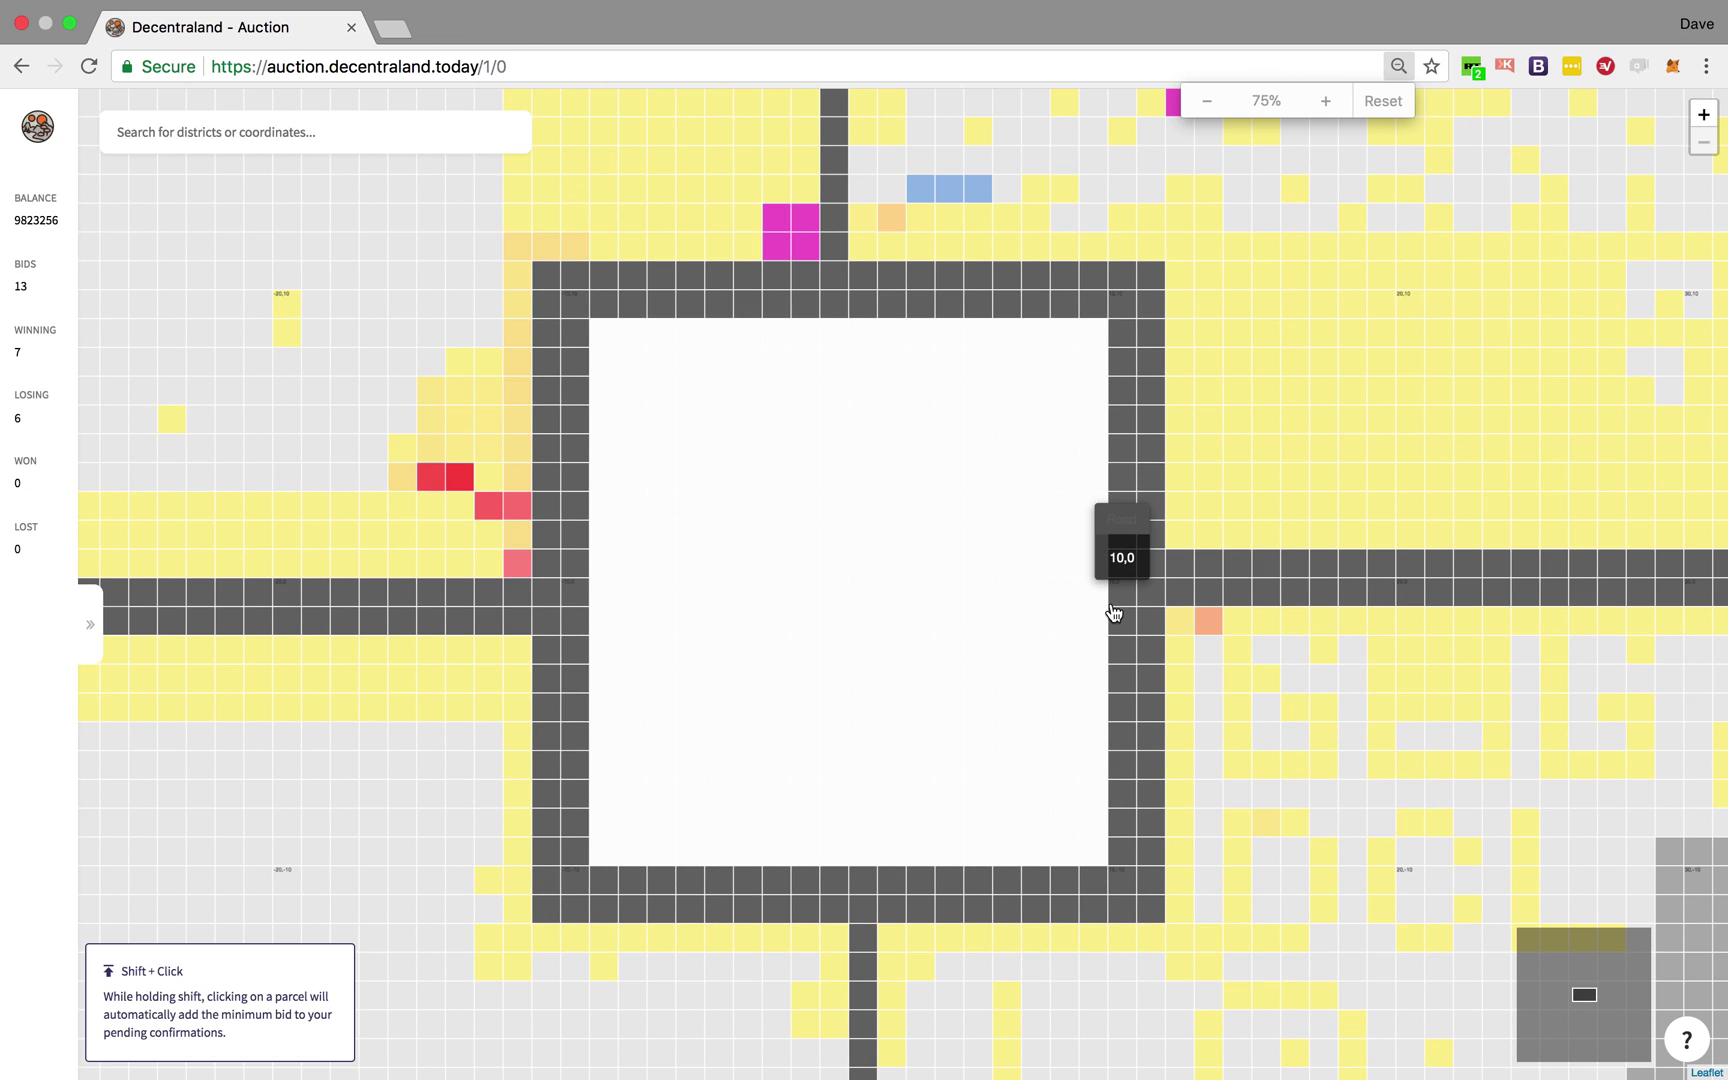
{"action": "key", "text": "super+minus"}
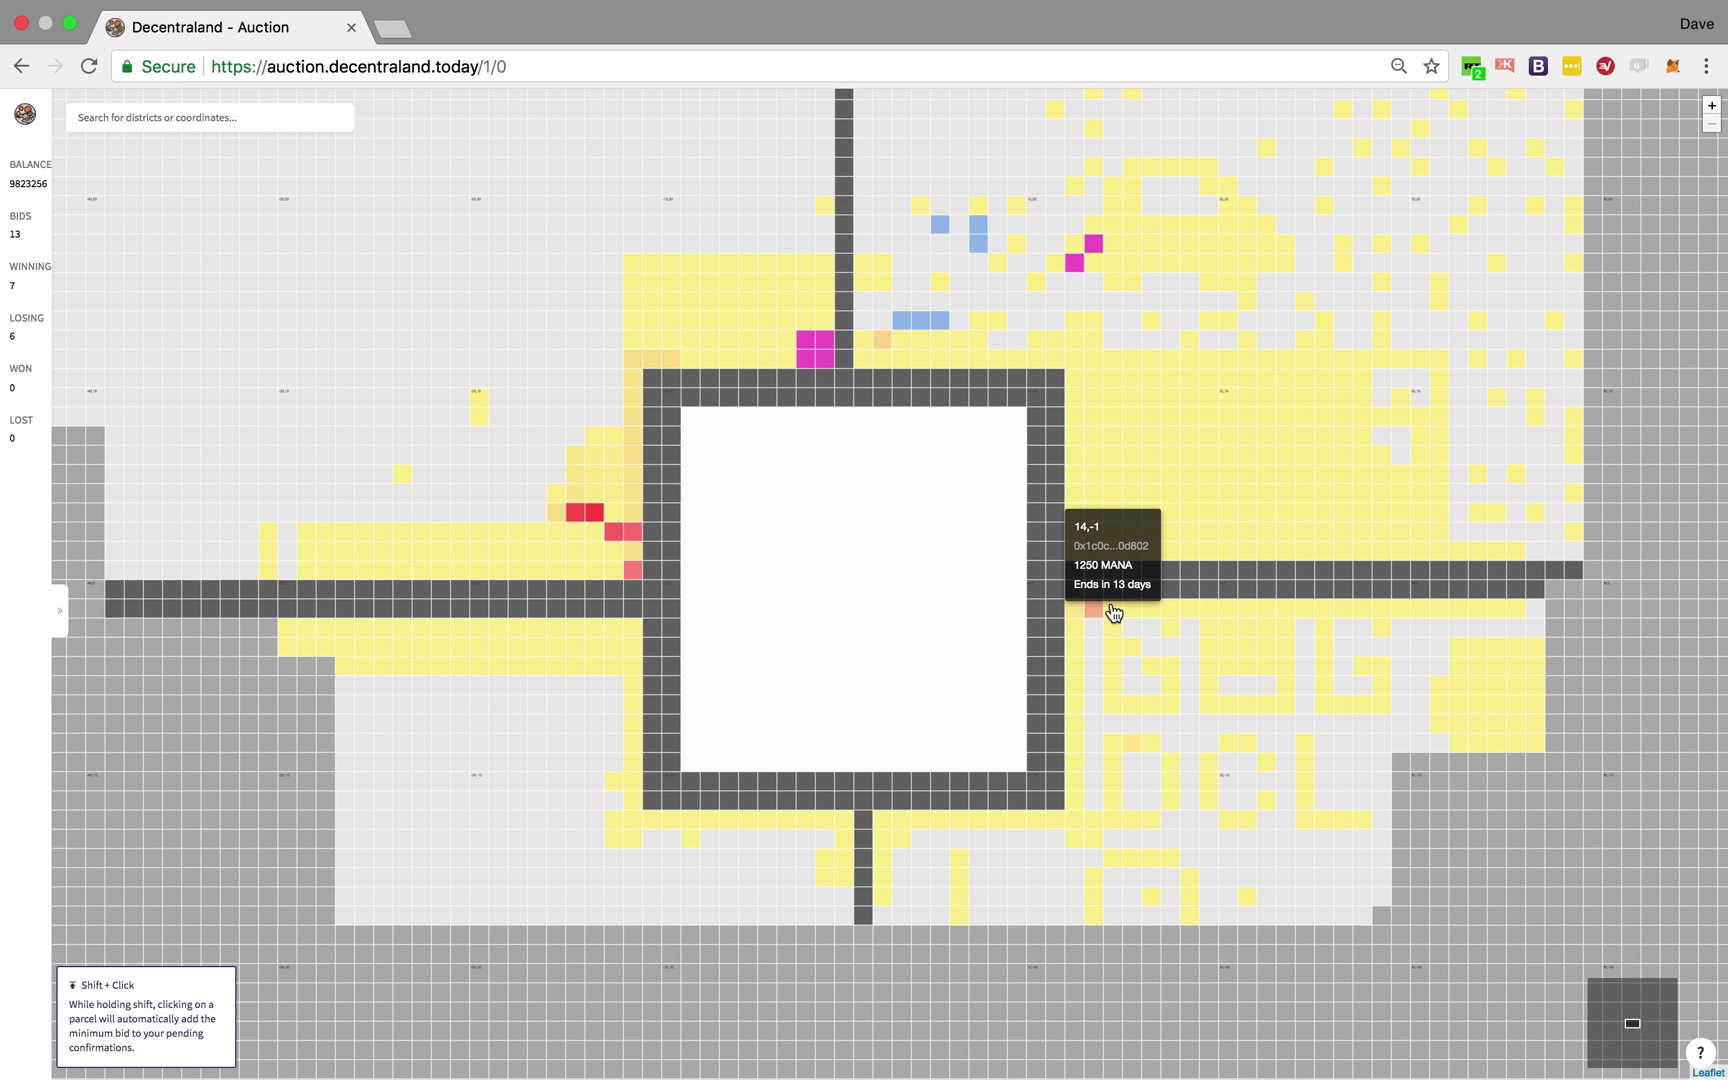
Explore the empty parcels north and north-west of the plaza
{"action": "mouse_move", "coordinate": [1186, 445]}
{"action": "left_mouse_down"}
{"action": "mouse_move", "coordinate": [1170, 440]}
{"action": "mouse_move", "coordinate": [1130, 518]}
{"action": "mouse_move", "coordinate": [1081, 659]}
{"action": "left_mouse_up"}
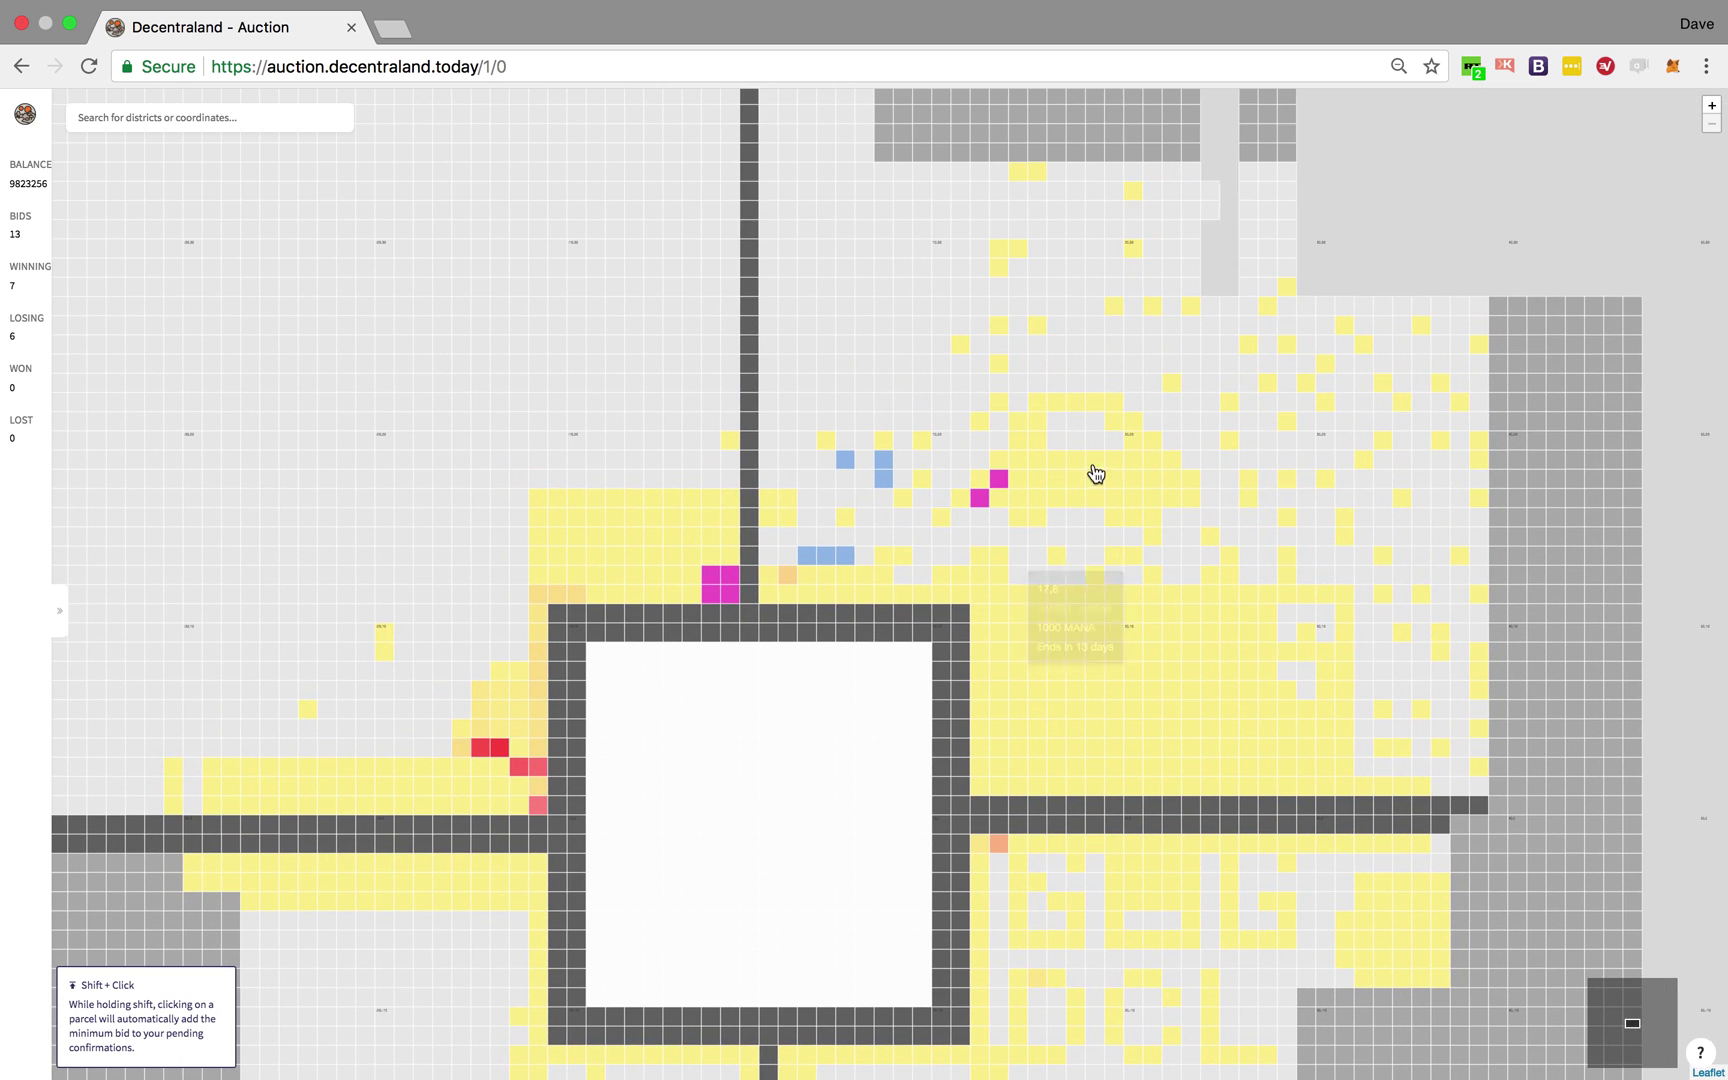
{"action": "left_click_drag", "start_coordinate": [1125, 340], "coordinate": [1026, 470]}
{"action": "left_click_drag", "start_coordinate": [495, 420], "coordinate": [905, 490]}
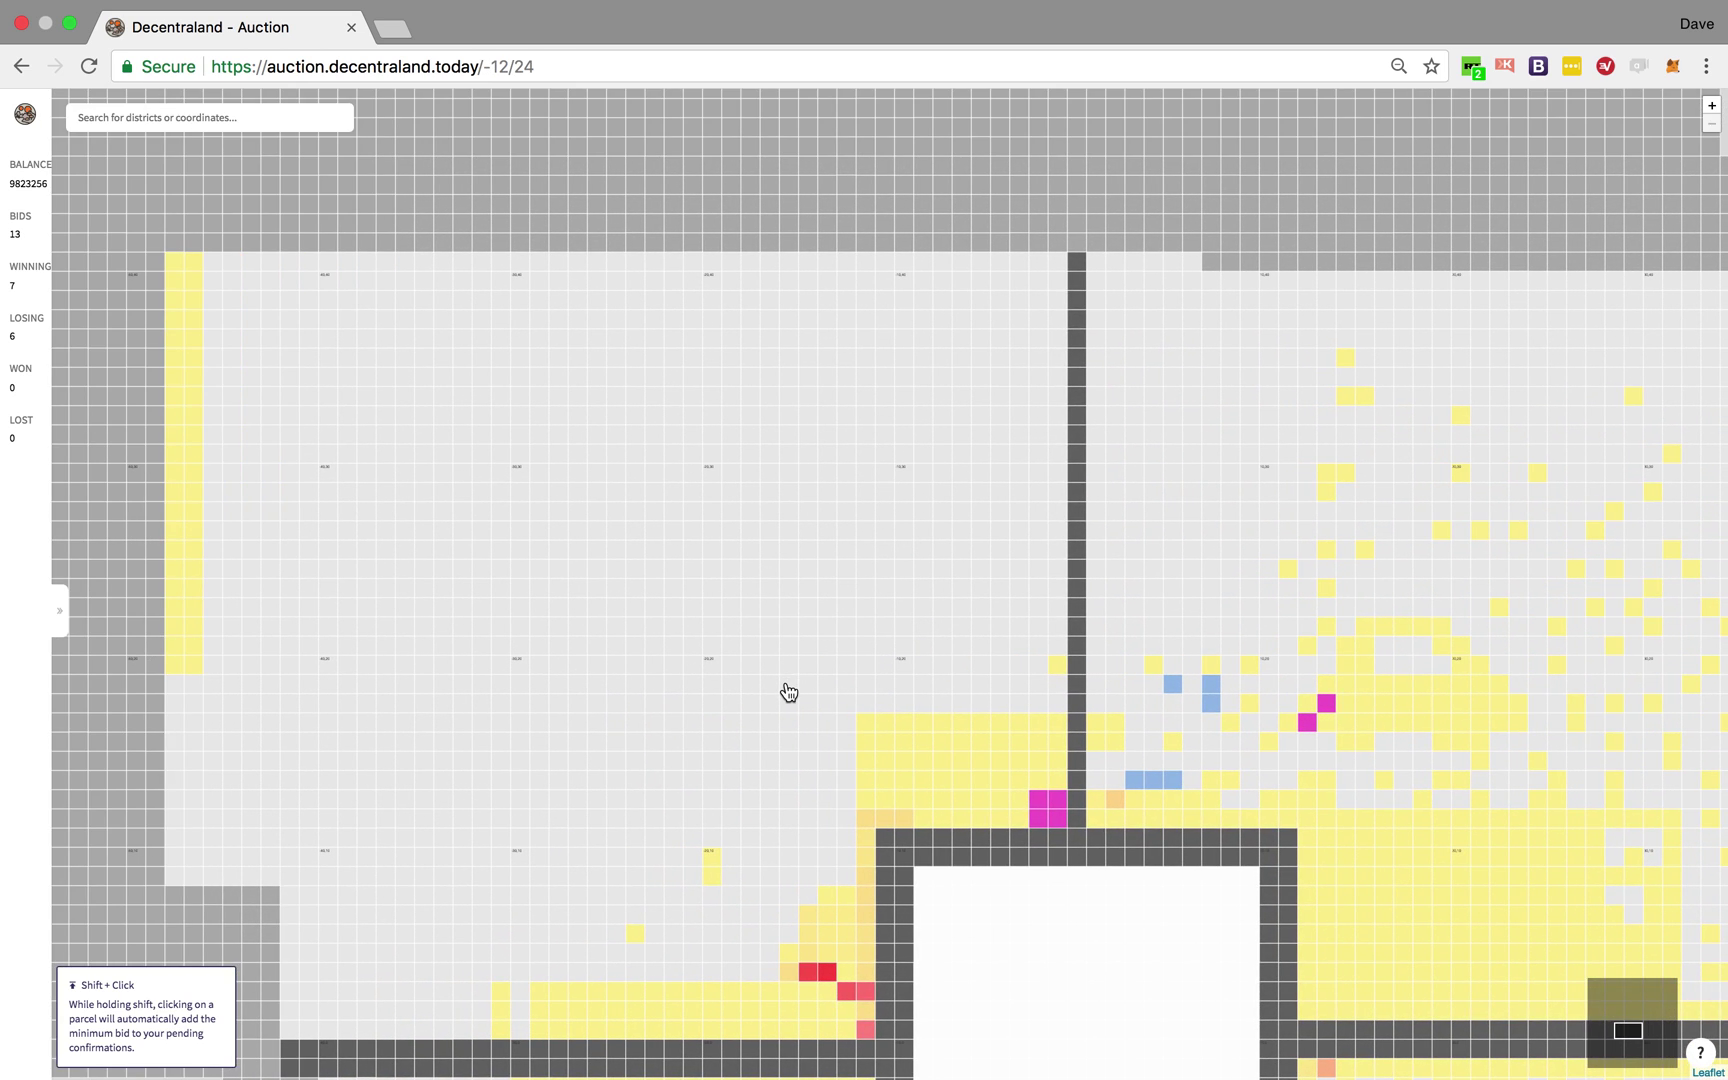
{"action": "left_click_drag", "start_coordinate": [789, 662], "coordinate": [799, 355]}
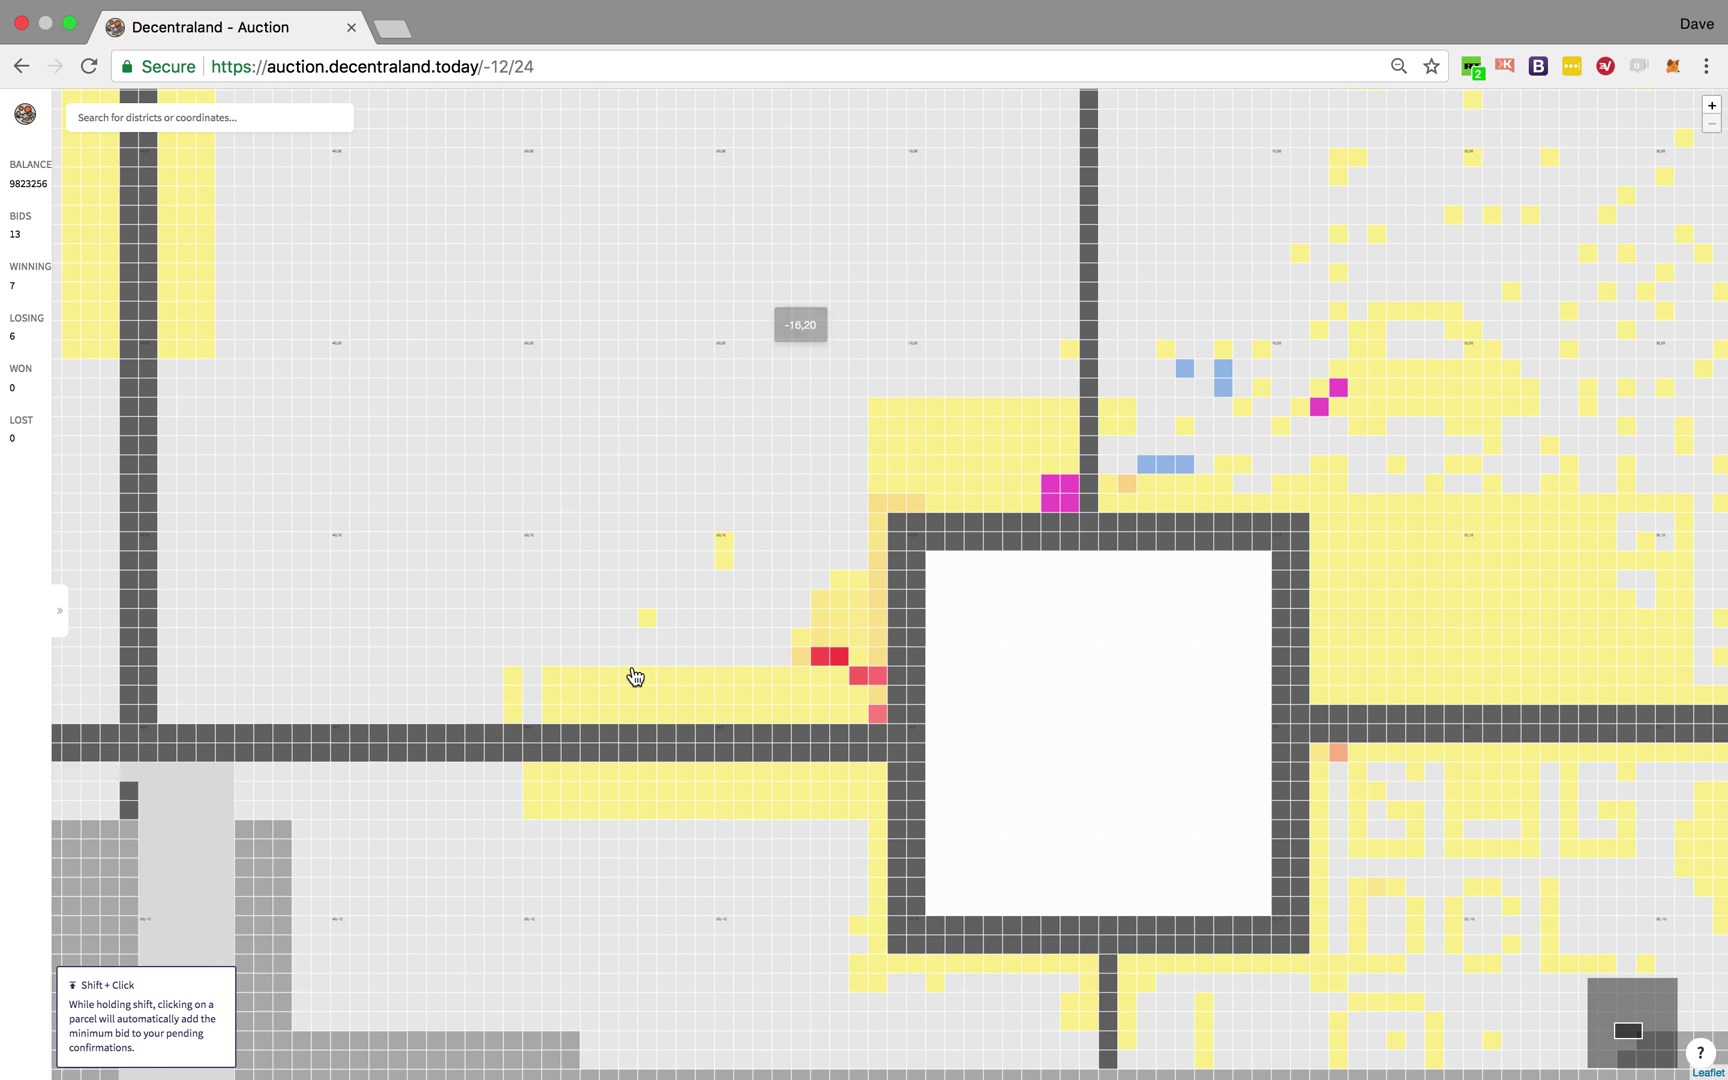
Tour the purple south-west parcels and yellow LO parcels, then recentre Genesis Plaza
{"action": "left_click_drag", "start_coordinate": [657, 645], "coordinate": [716, 582]}
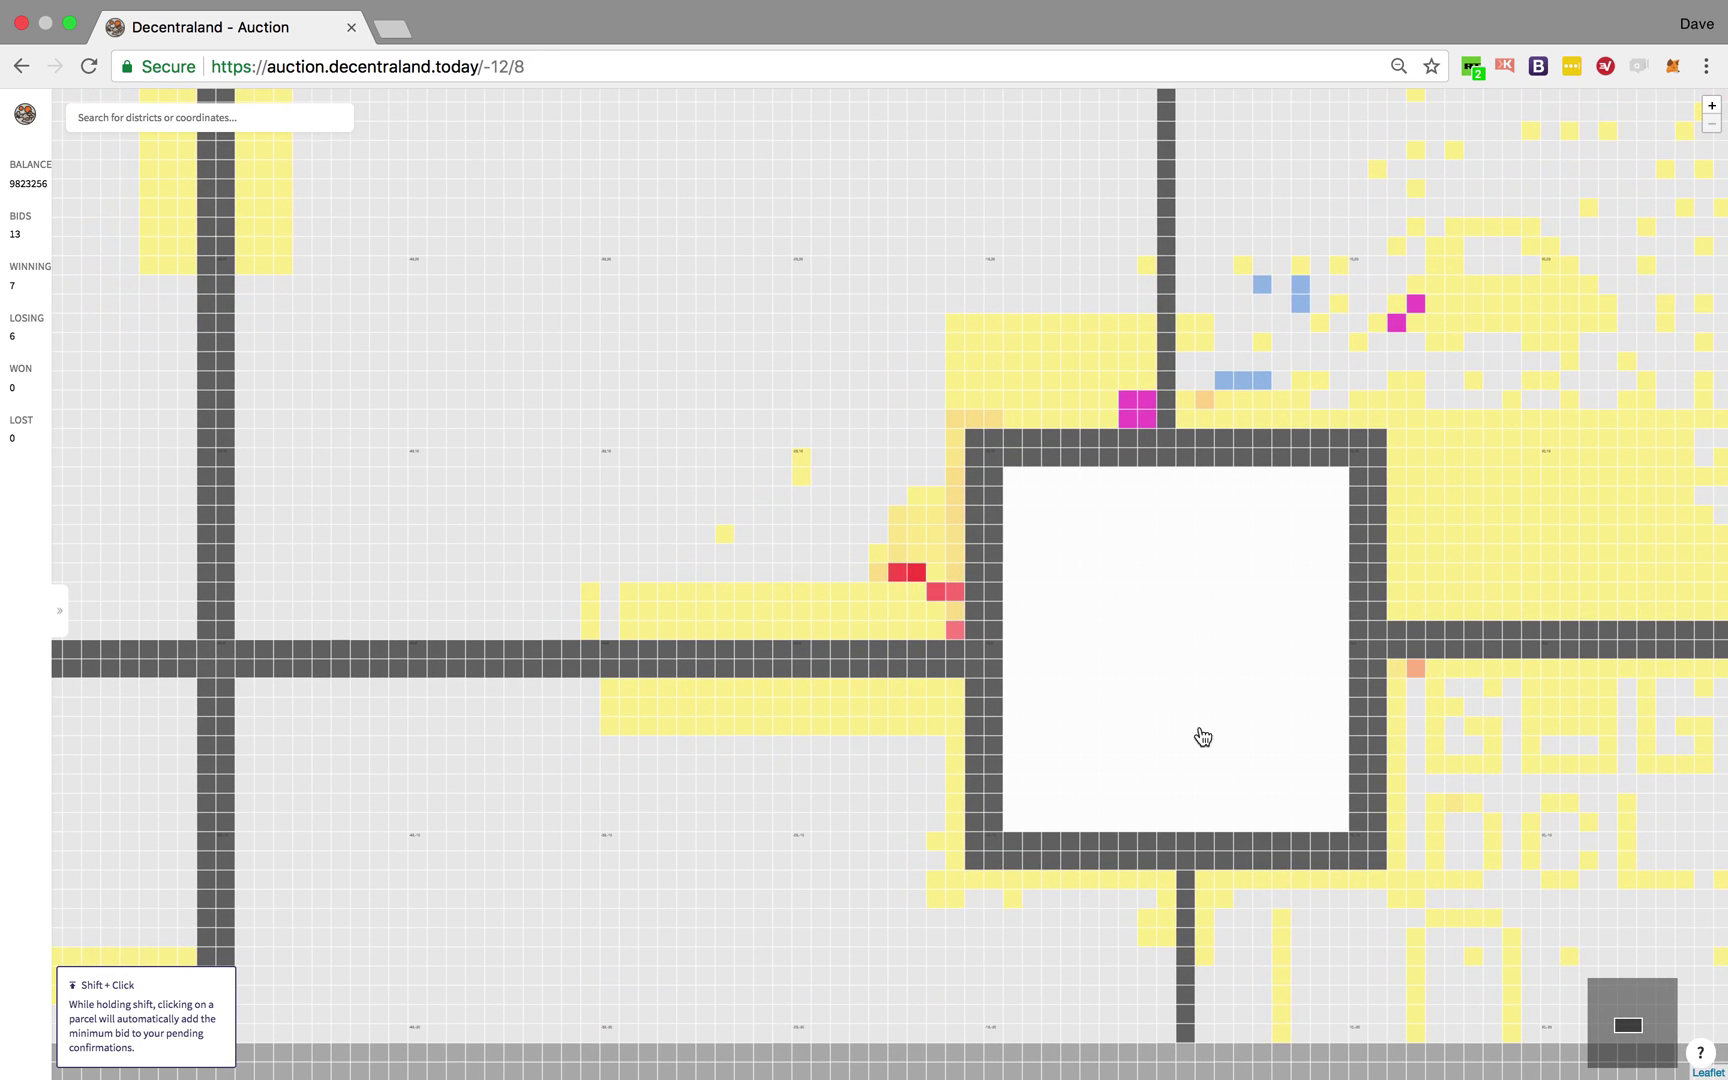
{"action": "left_click_drag", "start_coordinate": [513, 933], "coordinate": [687, 760]}
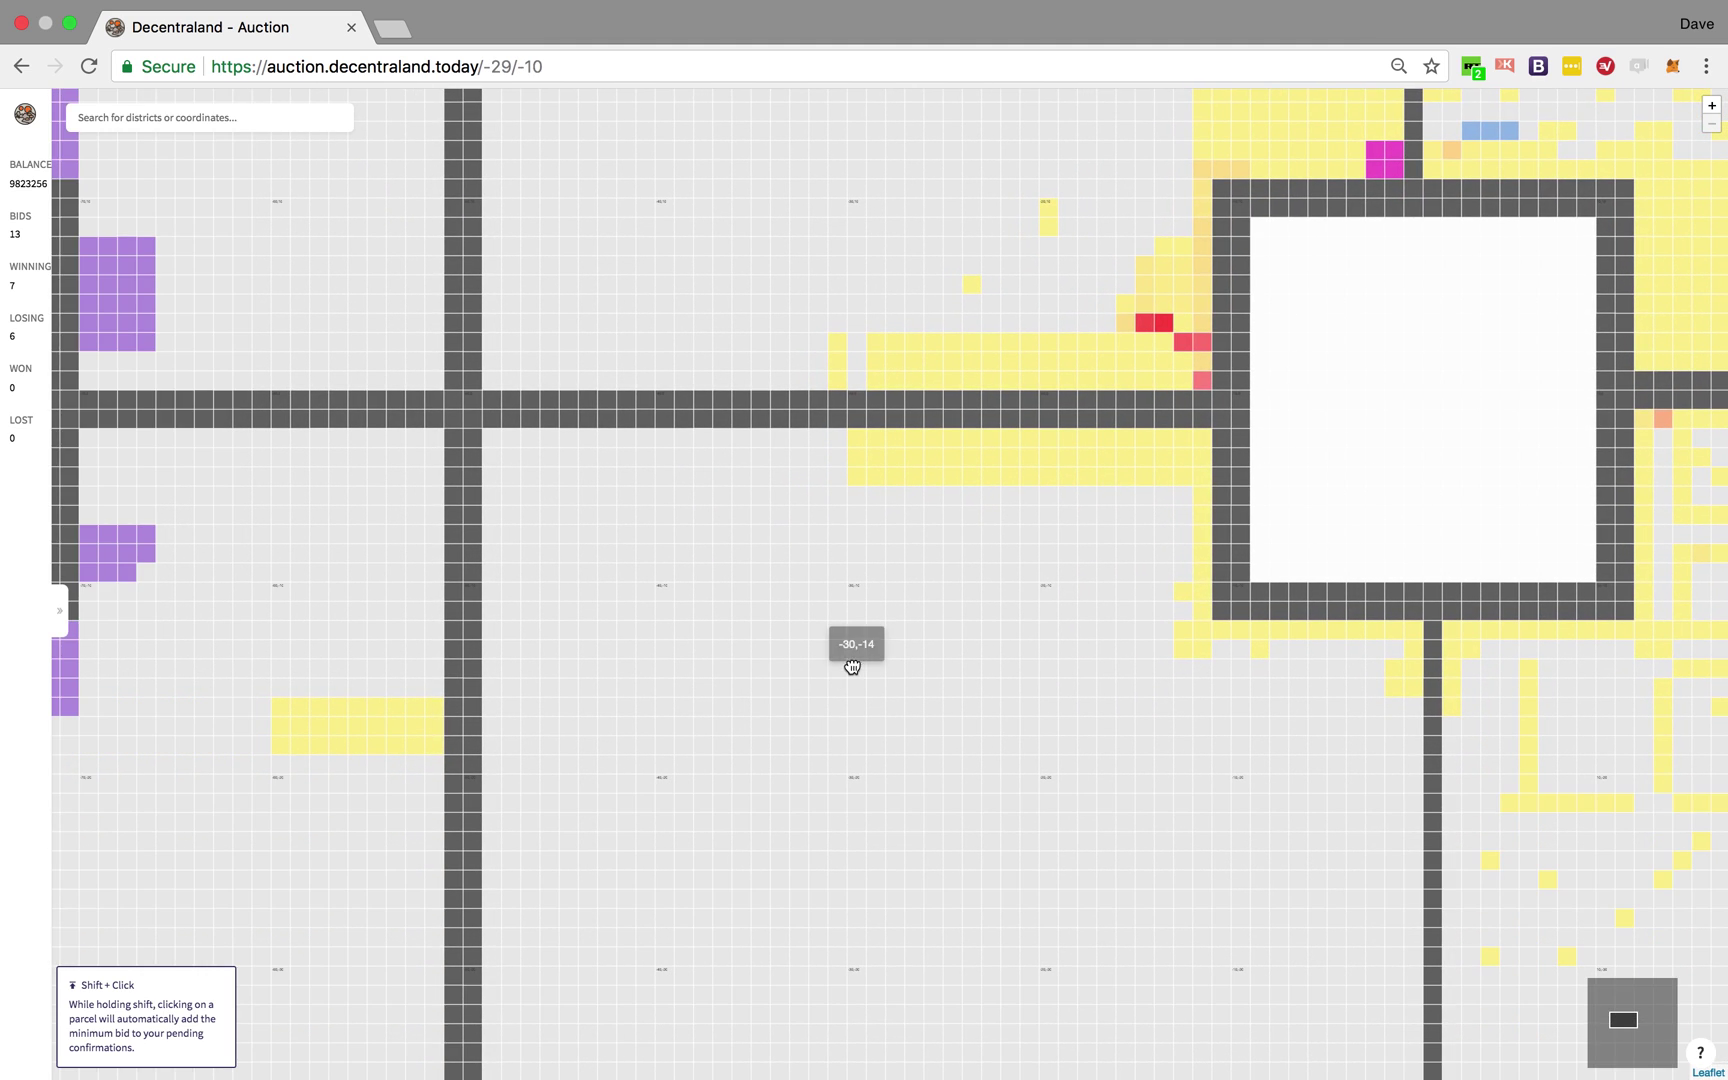
{"action": "left_click_drag", "start_coordinate": [853, 656], "coordinate": [976, 390]}
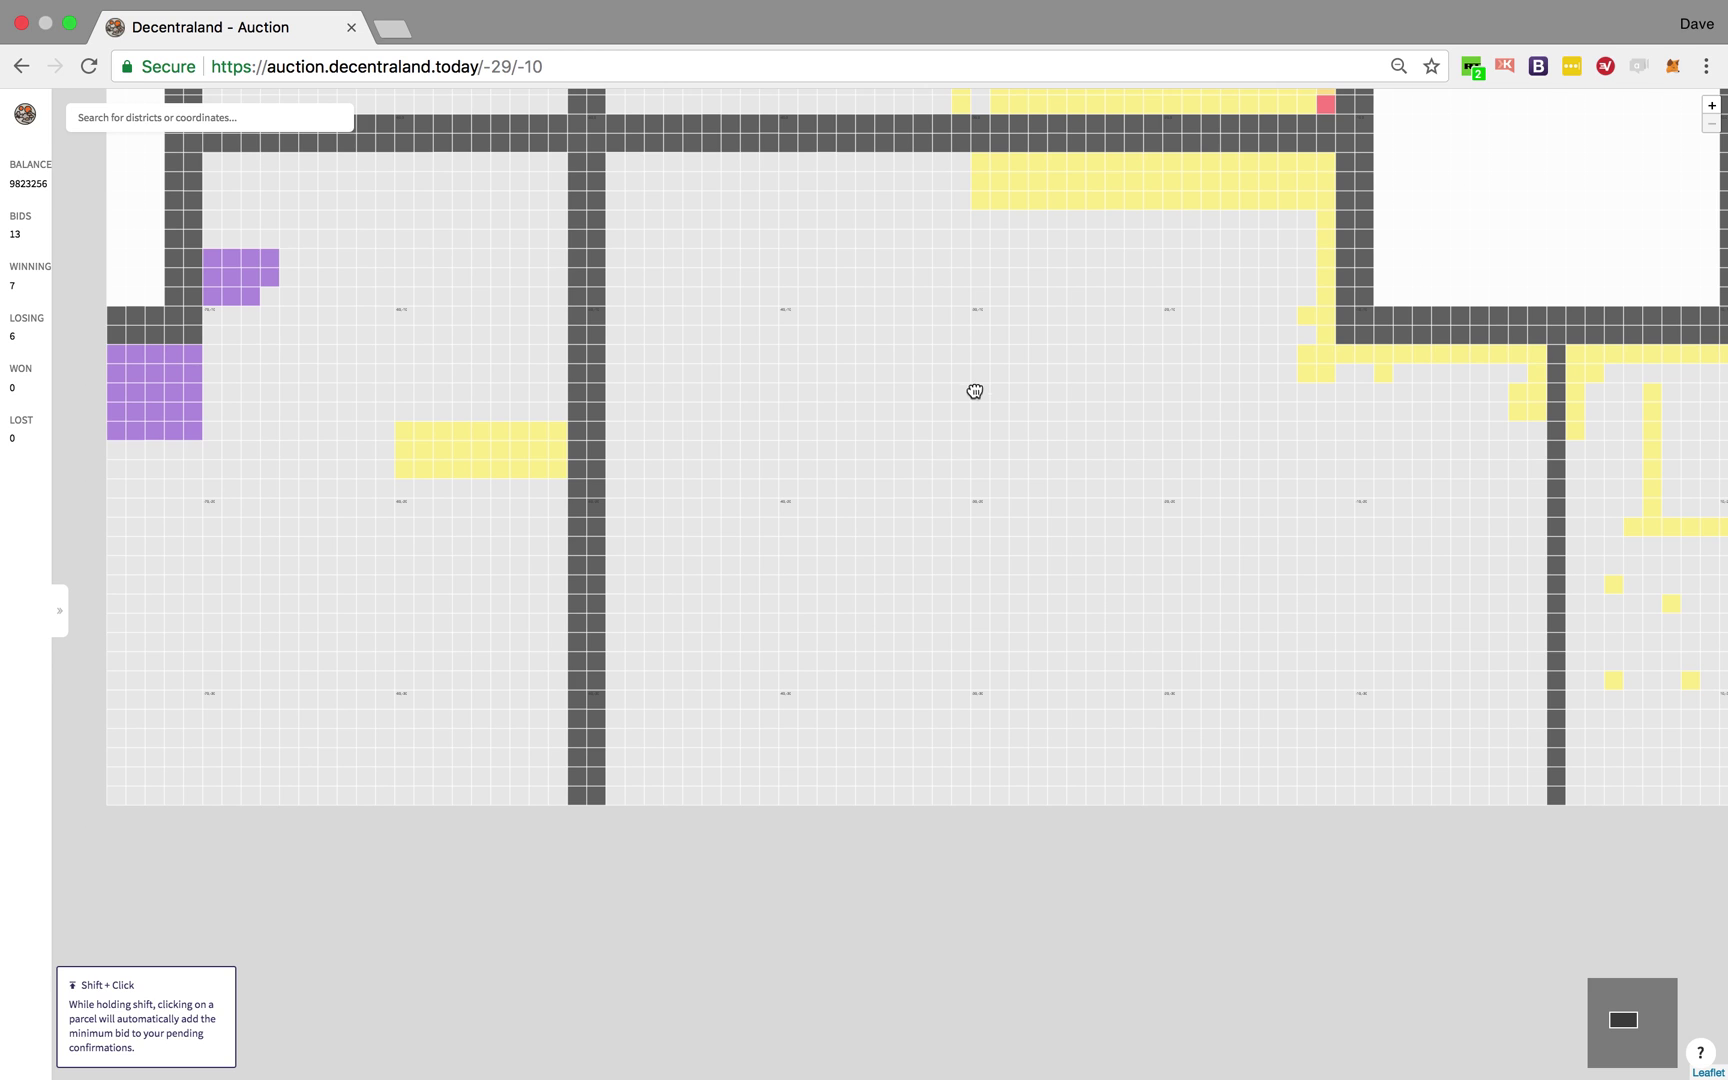
{"action": "mouse_move", "coordinate": [733, 702]}
{"action": "left_mouse_down"}
{"action": "mouse_move", "coordinate": [788, 563]}
{"action": "mouse_move", "coordinate": [873, 420]}
{"action": "left_mouse_up"}
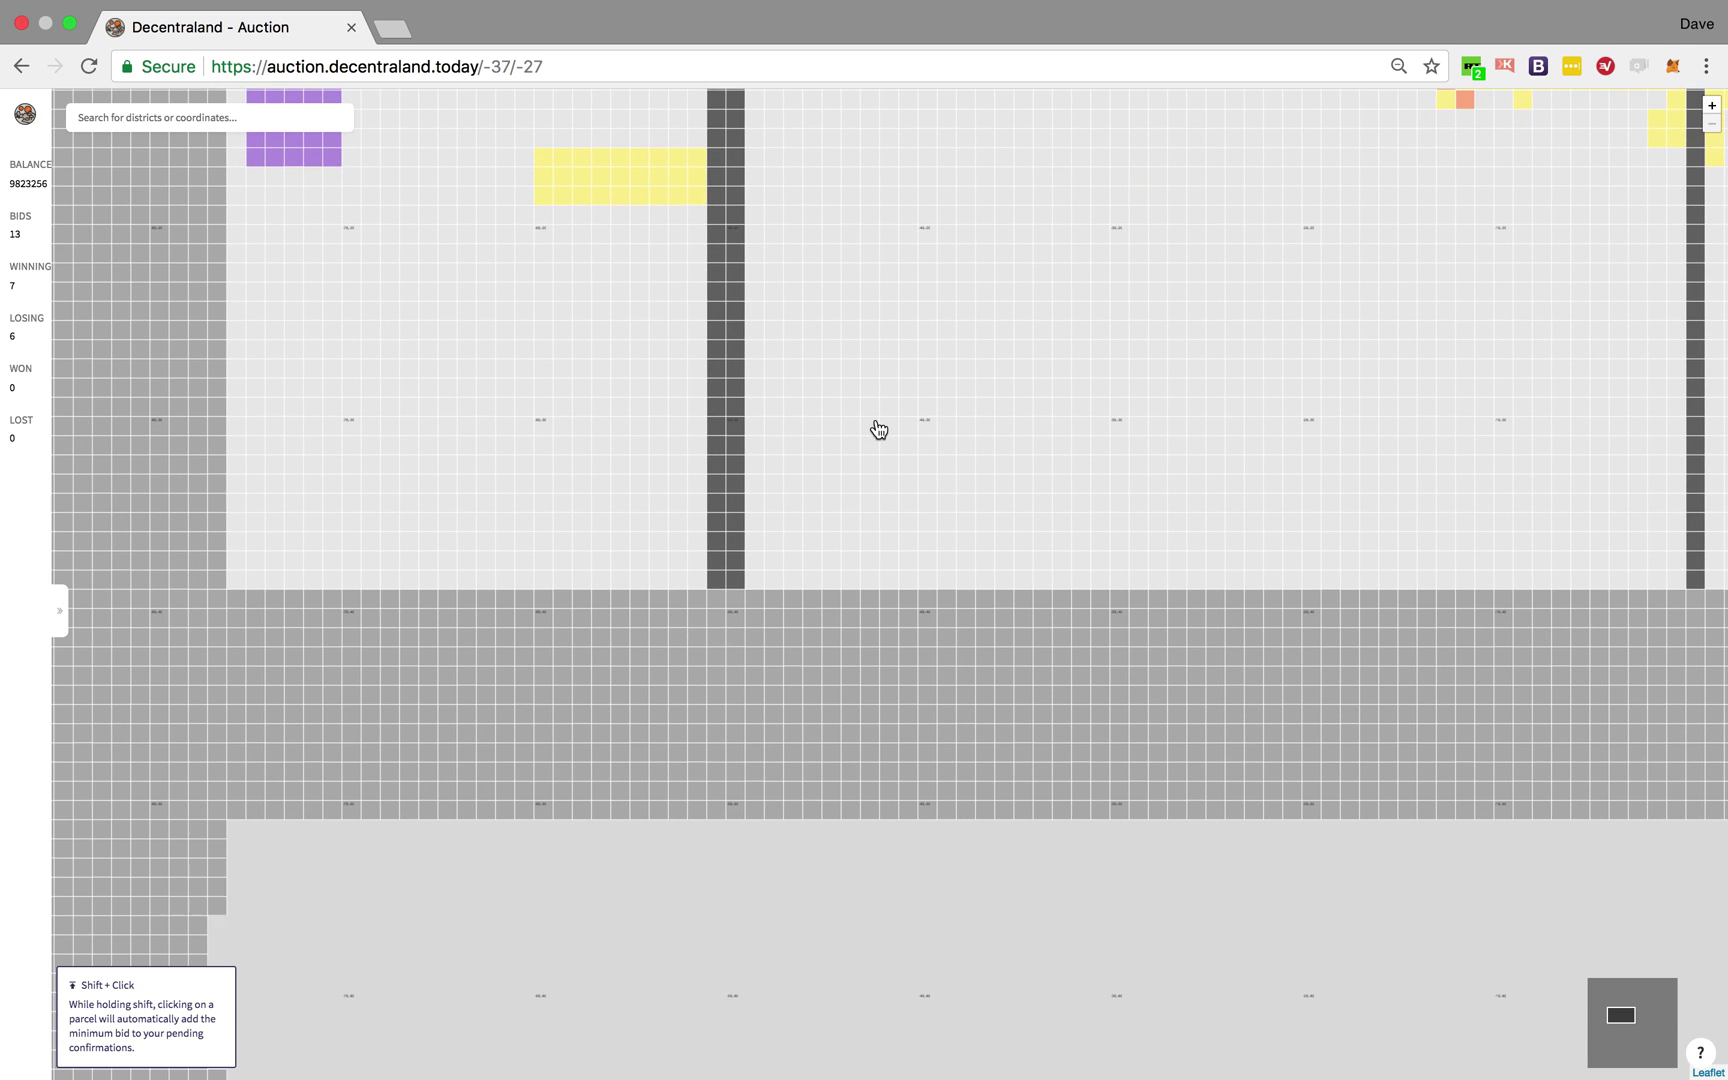
{"action": "left_click_drag", "start_coordinate": [1155, 476], "coordinate": [530, 483]}
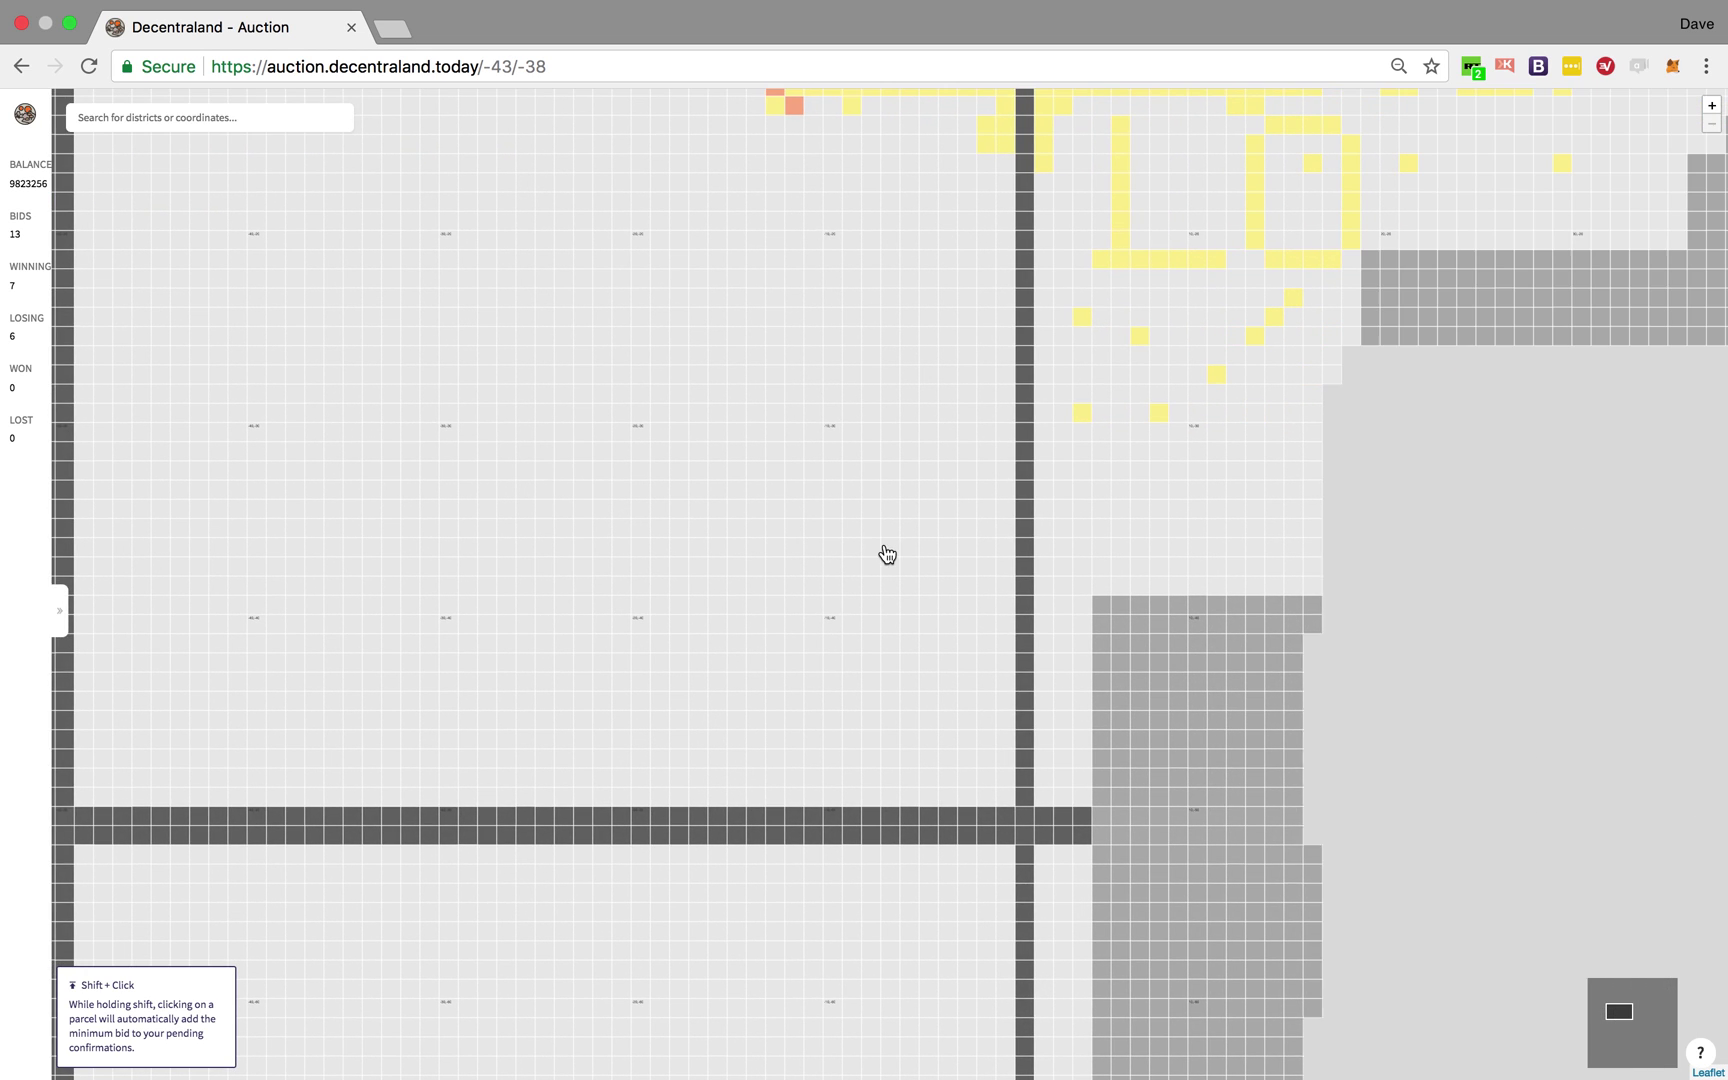
{"action": "left_click_drag", "start_coordinate": [1188, 490], "coordinate": [652, 729]}
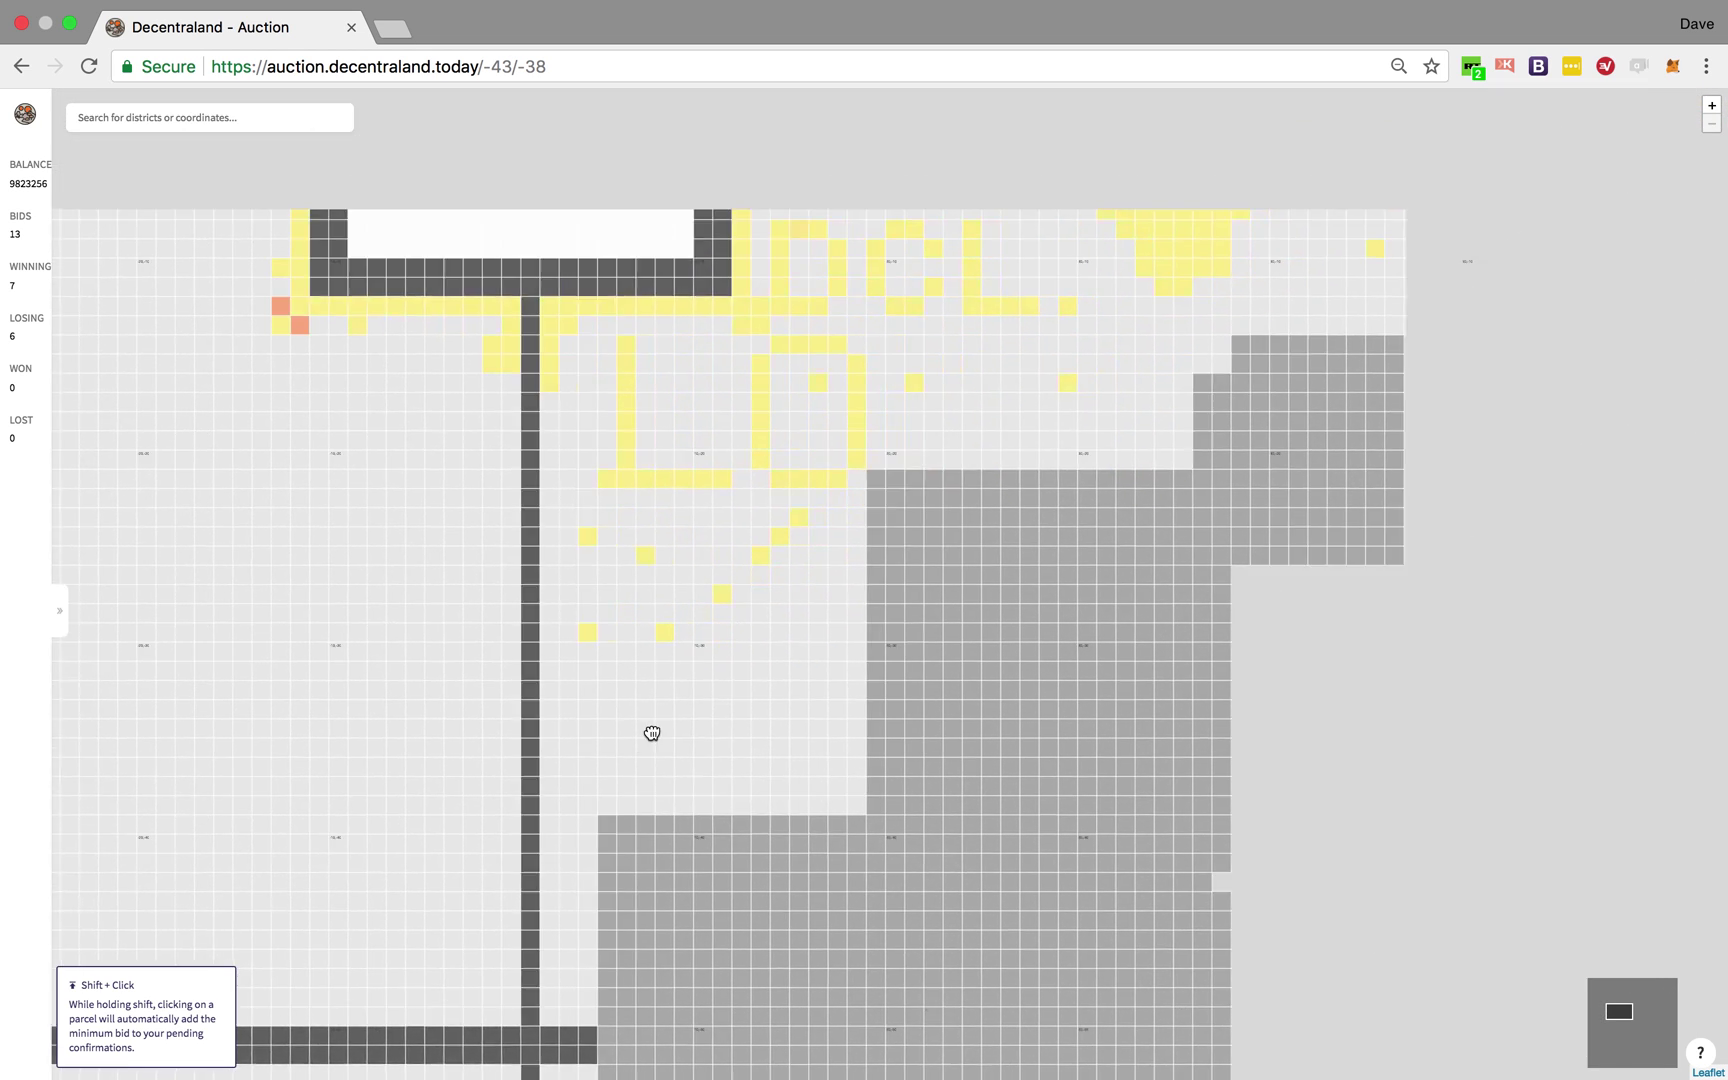
{"action": "left_click_drag", "start_coordinate": [428, 517], "coordinate": [837, 868]}
{"action": "mouse_move", "coordinate": [696, 540]}
{"action": "left_mouse_down"}
{"action": "mouse_move", "coordinate": [629, 455]}
{"action": "mouse_move", "coordinate": [494, 660]}
{"action": "mouse_move", "coordinate": [487, 739]}
{"action": "left_mouse_up"}
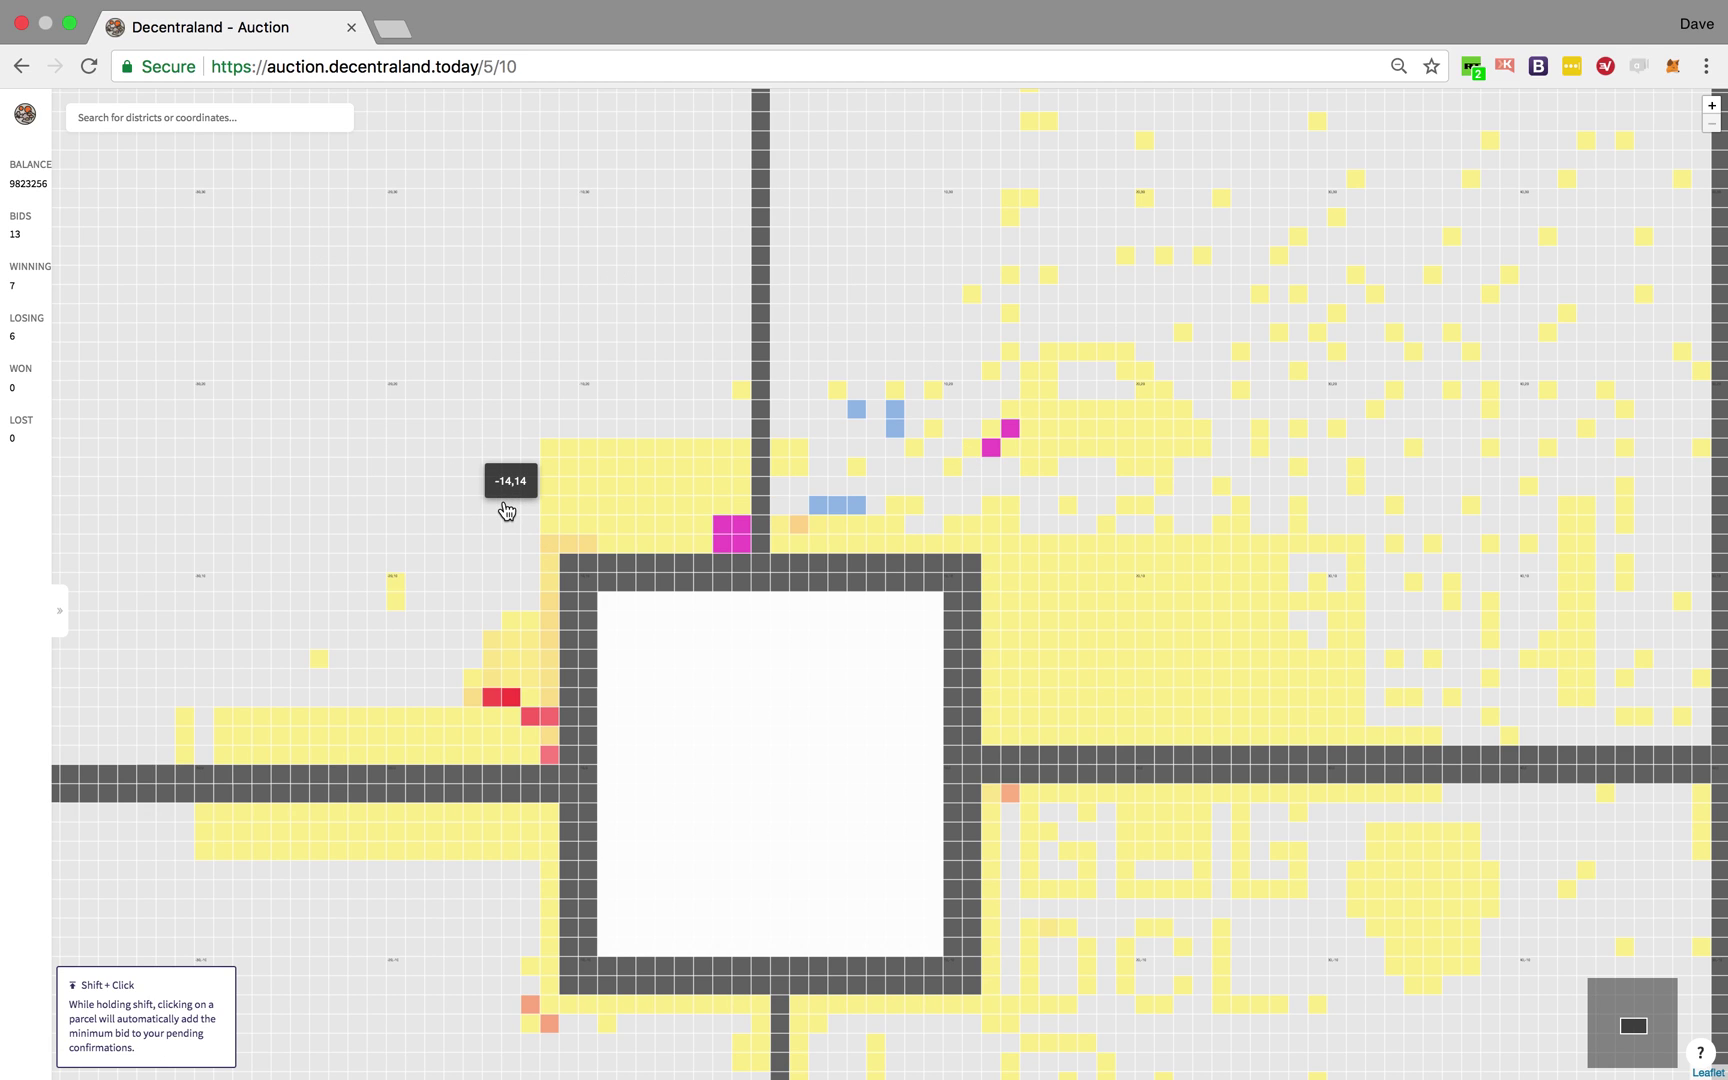
Enlarge the browser page one step to 67% zoom
{"action": "key", "text": "super+equal"}
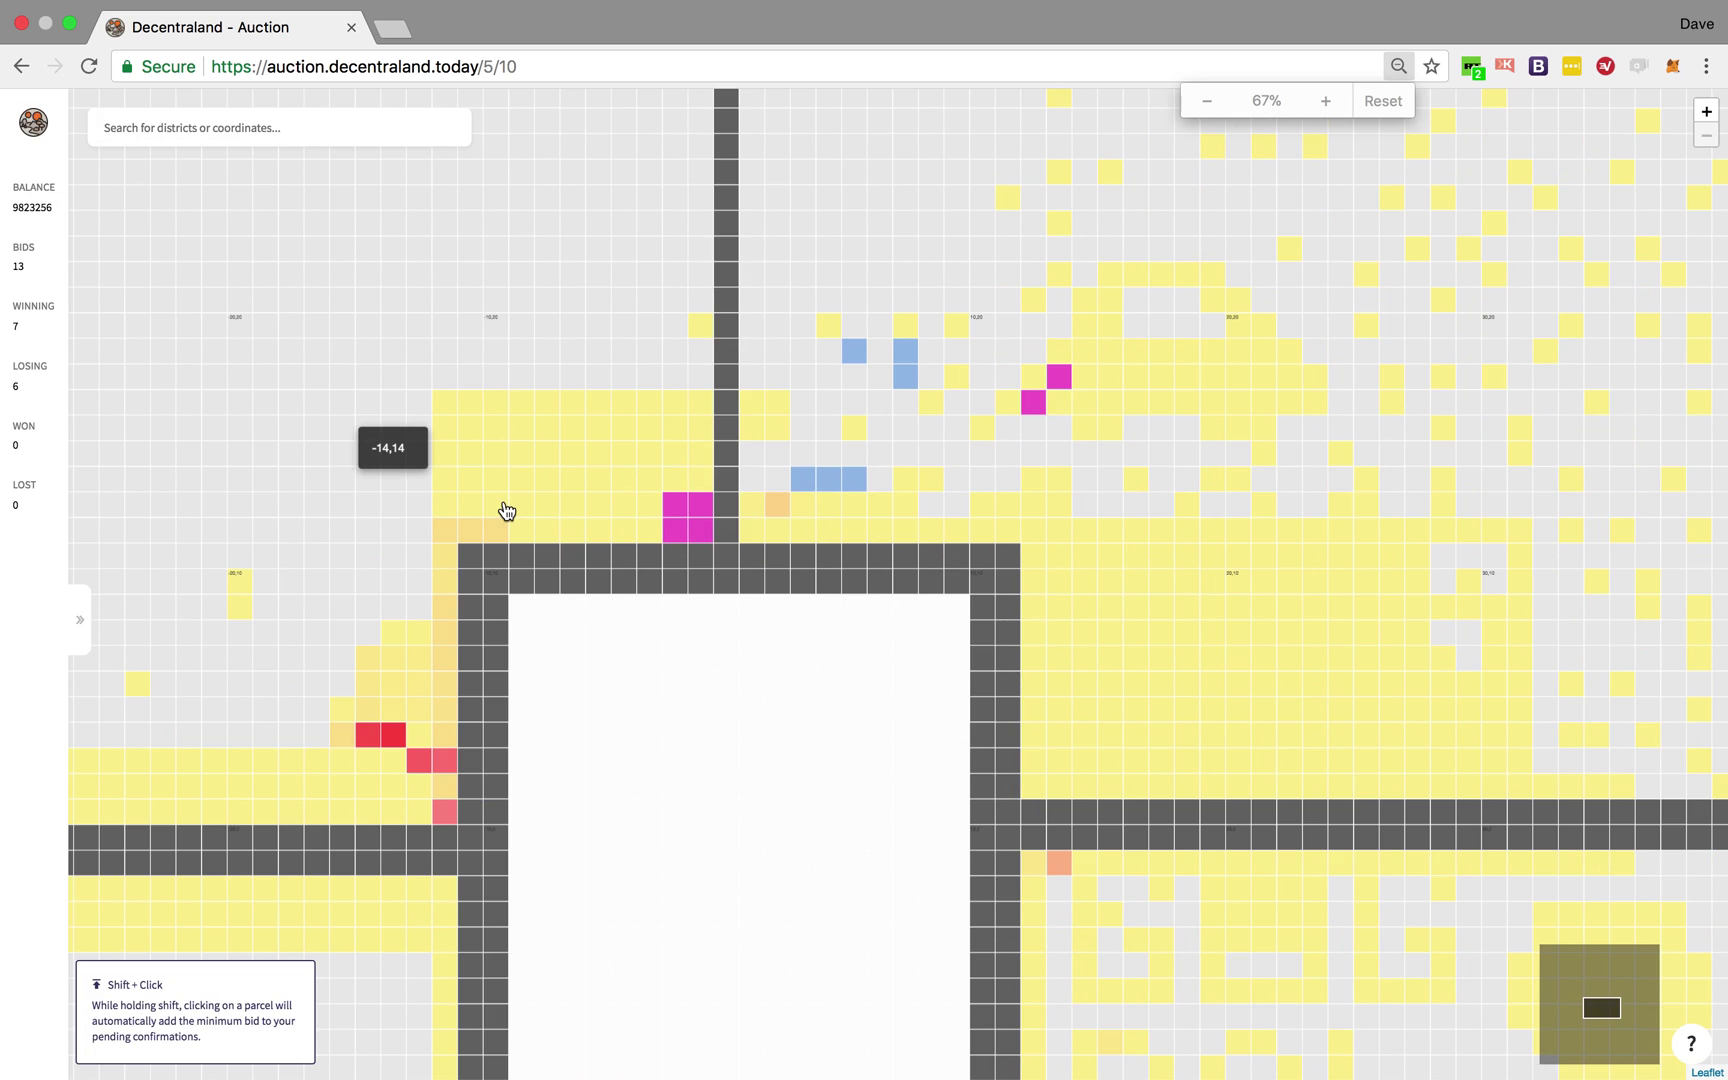
Zoom the page in three steps and back out two, then centre the plaza at -6,6
{"action": "key", "text": "super+equal"}
{"action": "key", "text": "super+equal"}
{"action": "key", "text": "super+equal"}
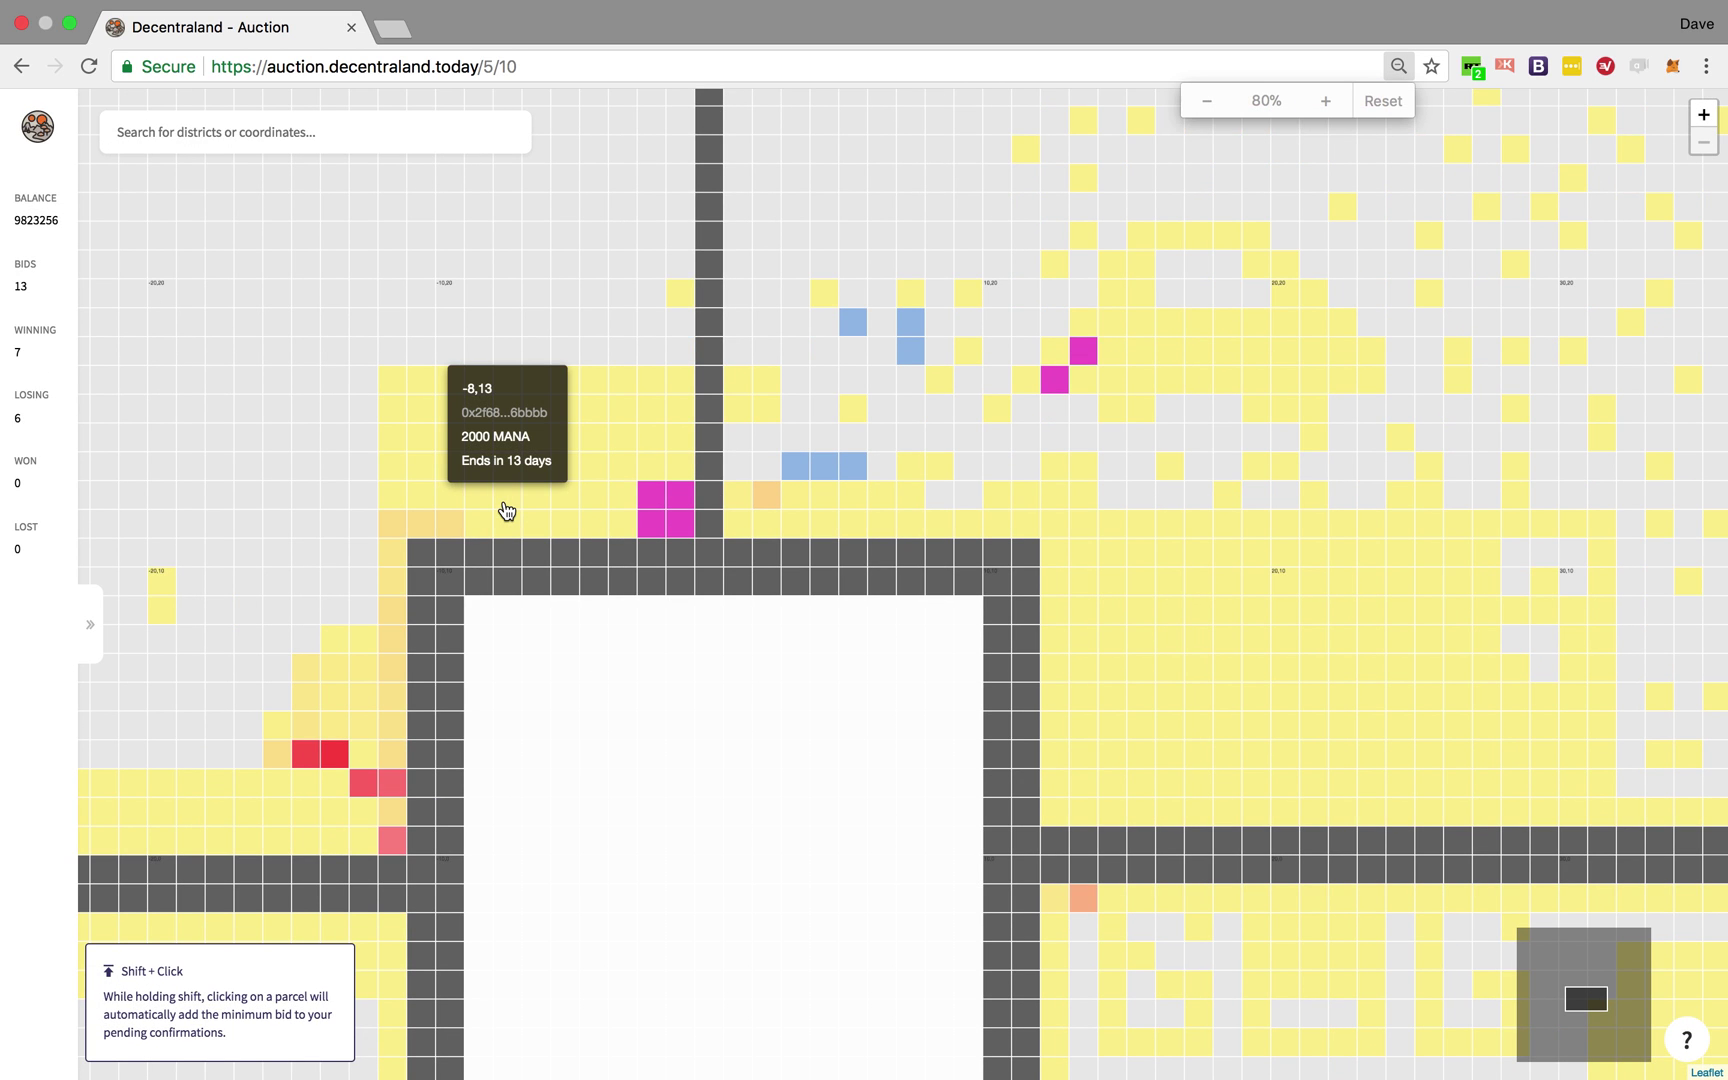
{"action": "key", "text": "super+equal"}
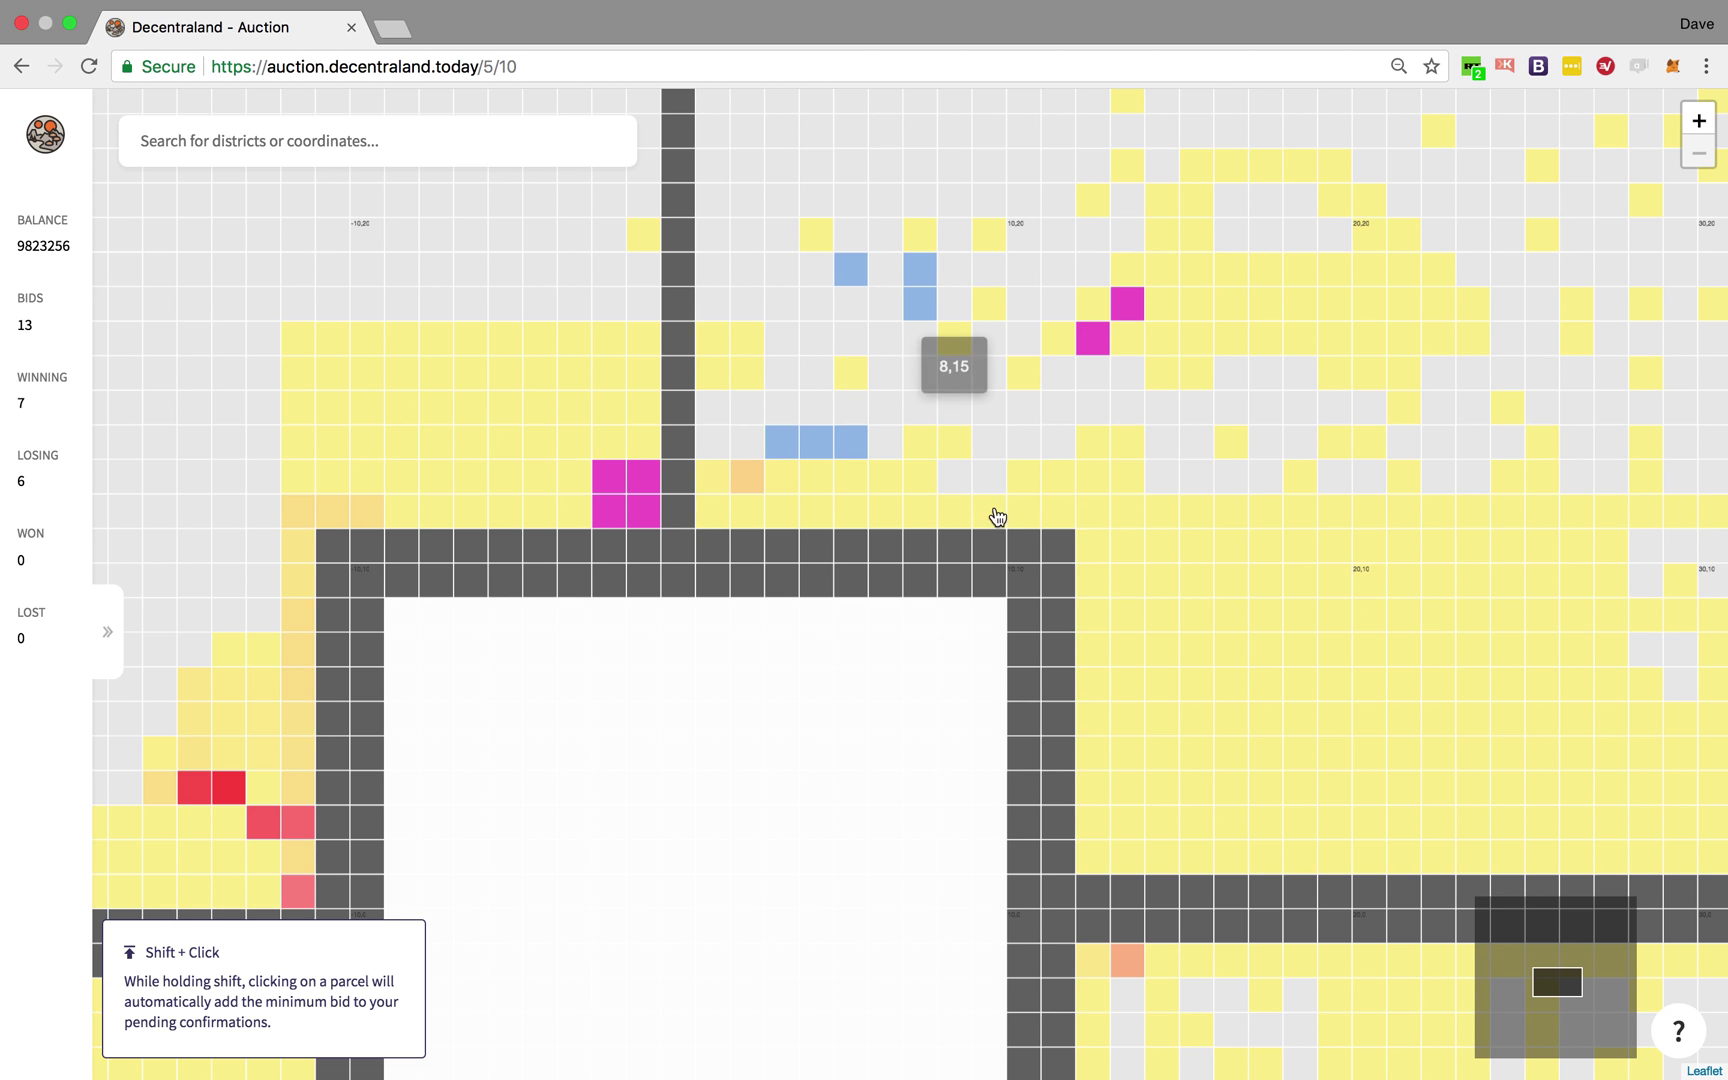
{"action": "key", "text": "super+equal"}
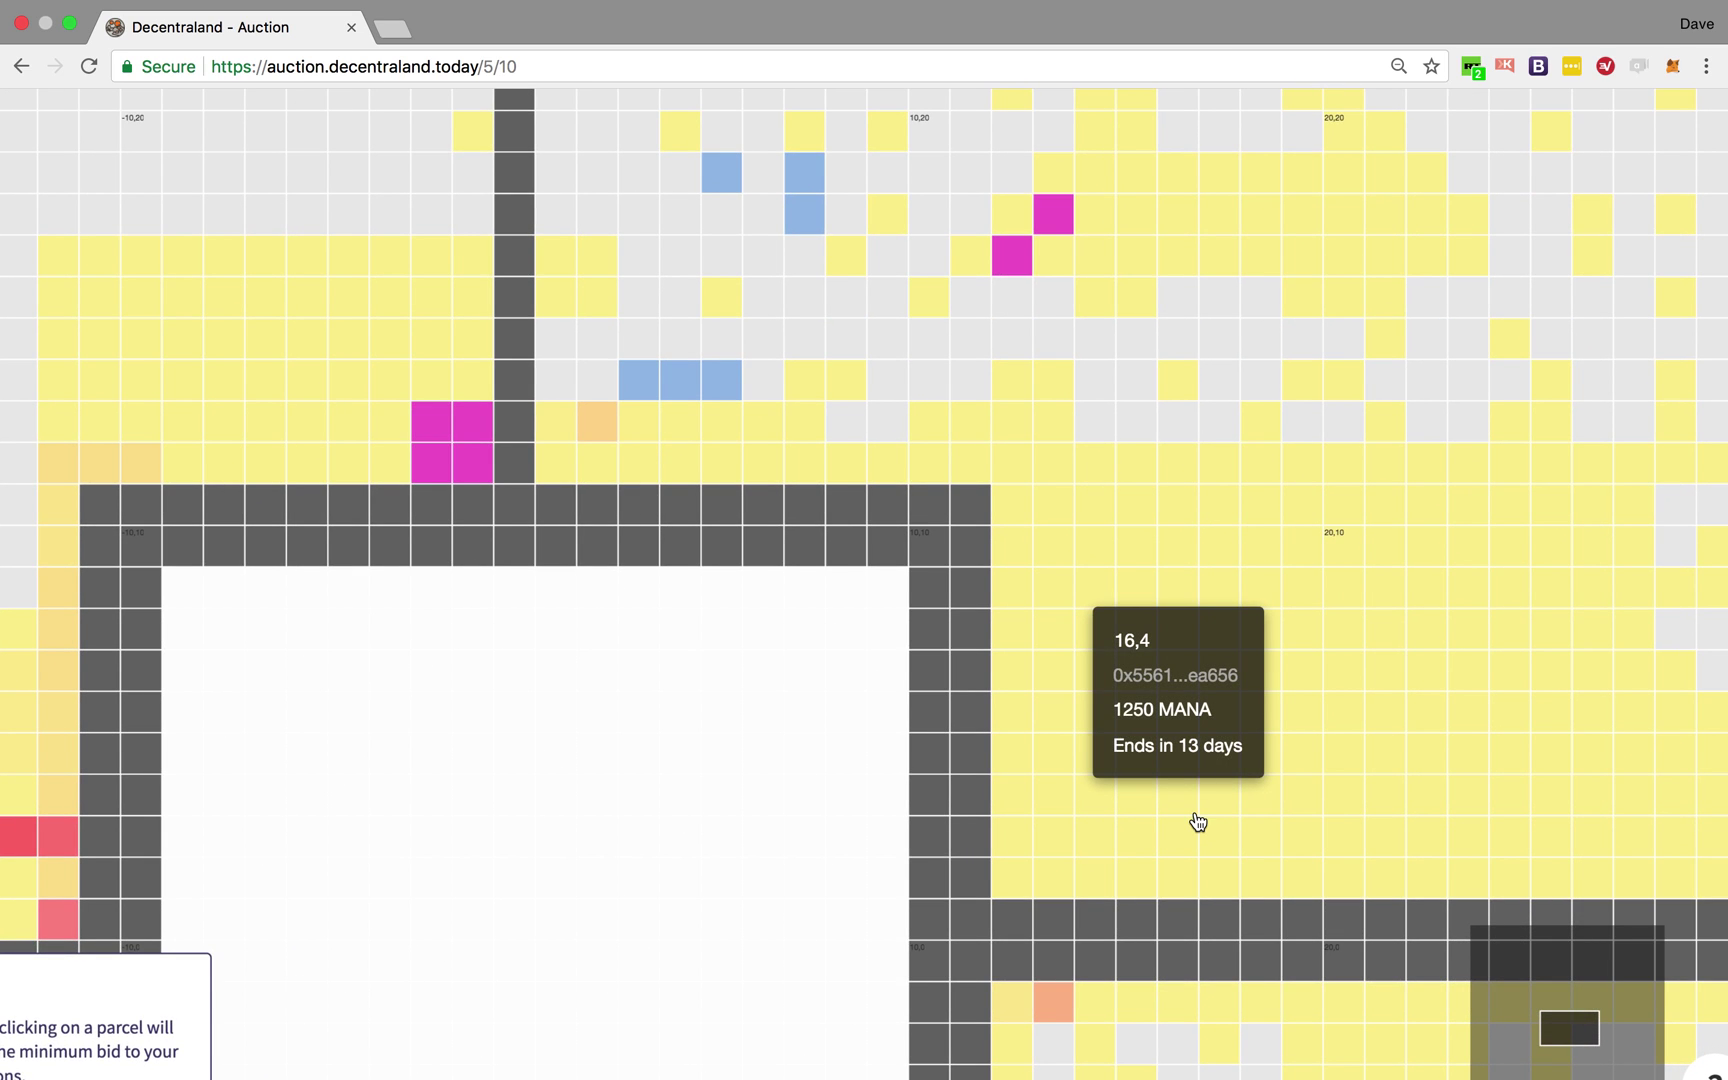
{"action": "key", "text": "super+minus"}
{"action": "key", "text": "super+minus"}
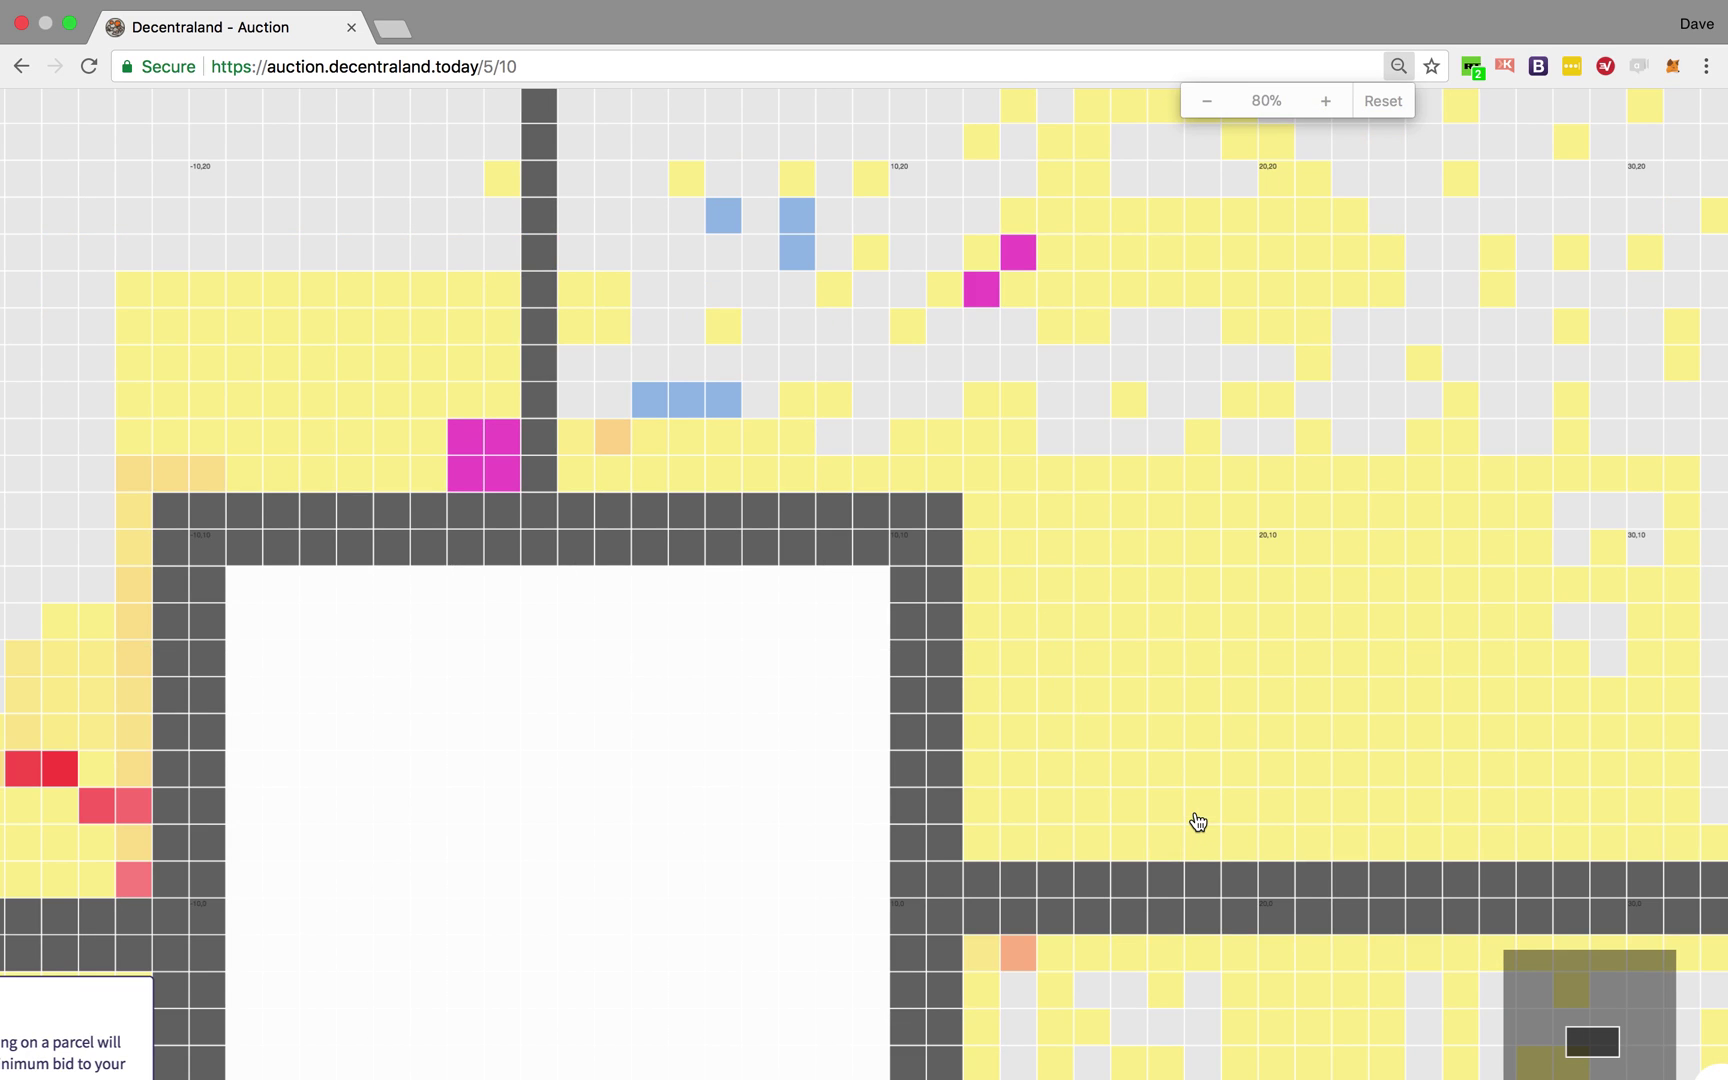
{"action": "key", "text": "super+minus"}
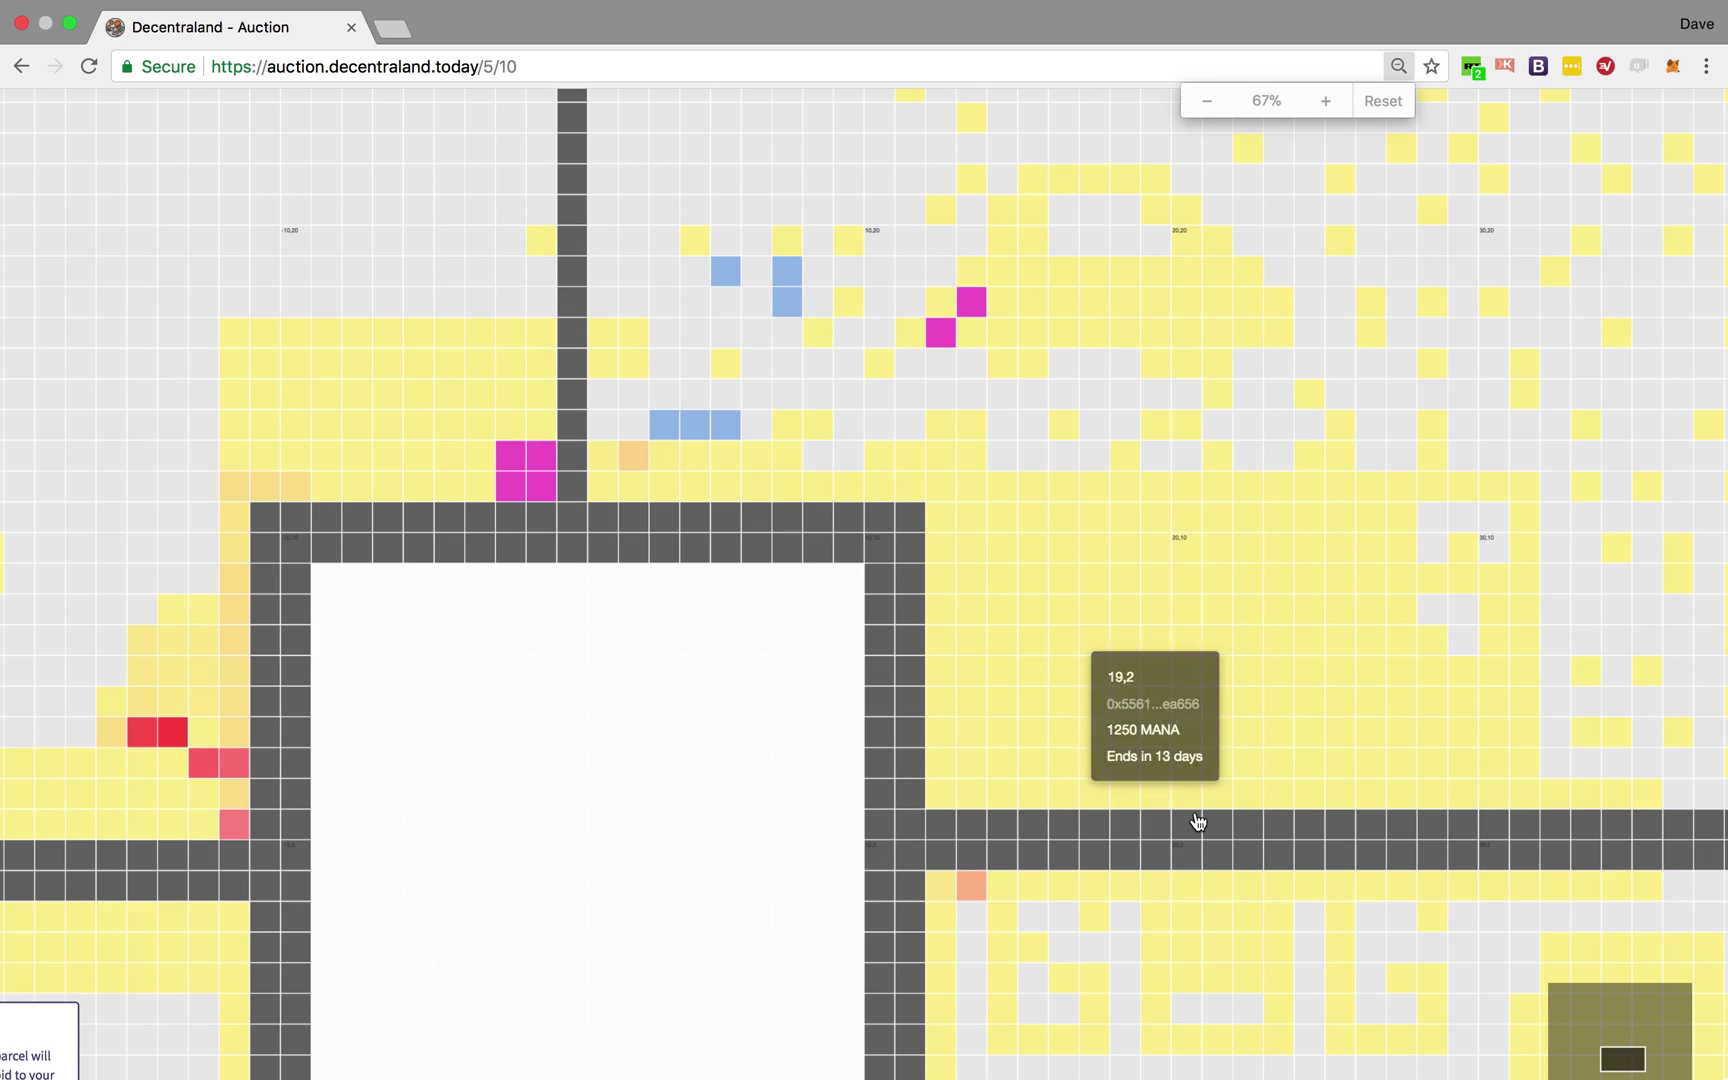
{"action": "left_click_drag", "start_coordinate": [994, 690], "coordinate": [1300, 579]}
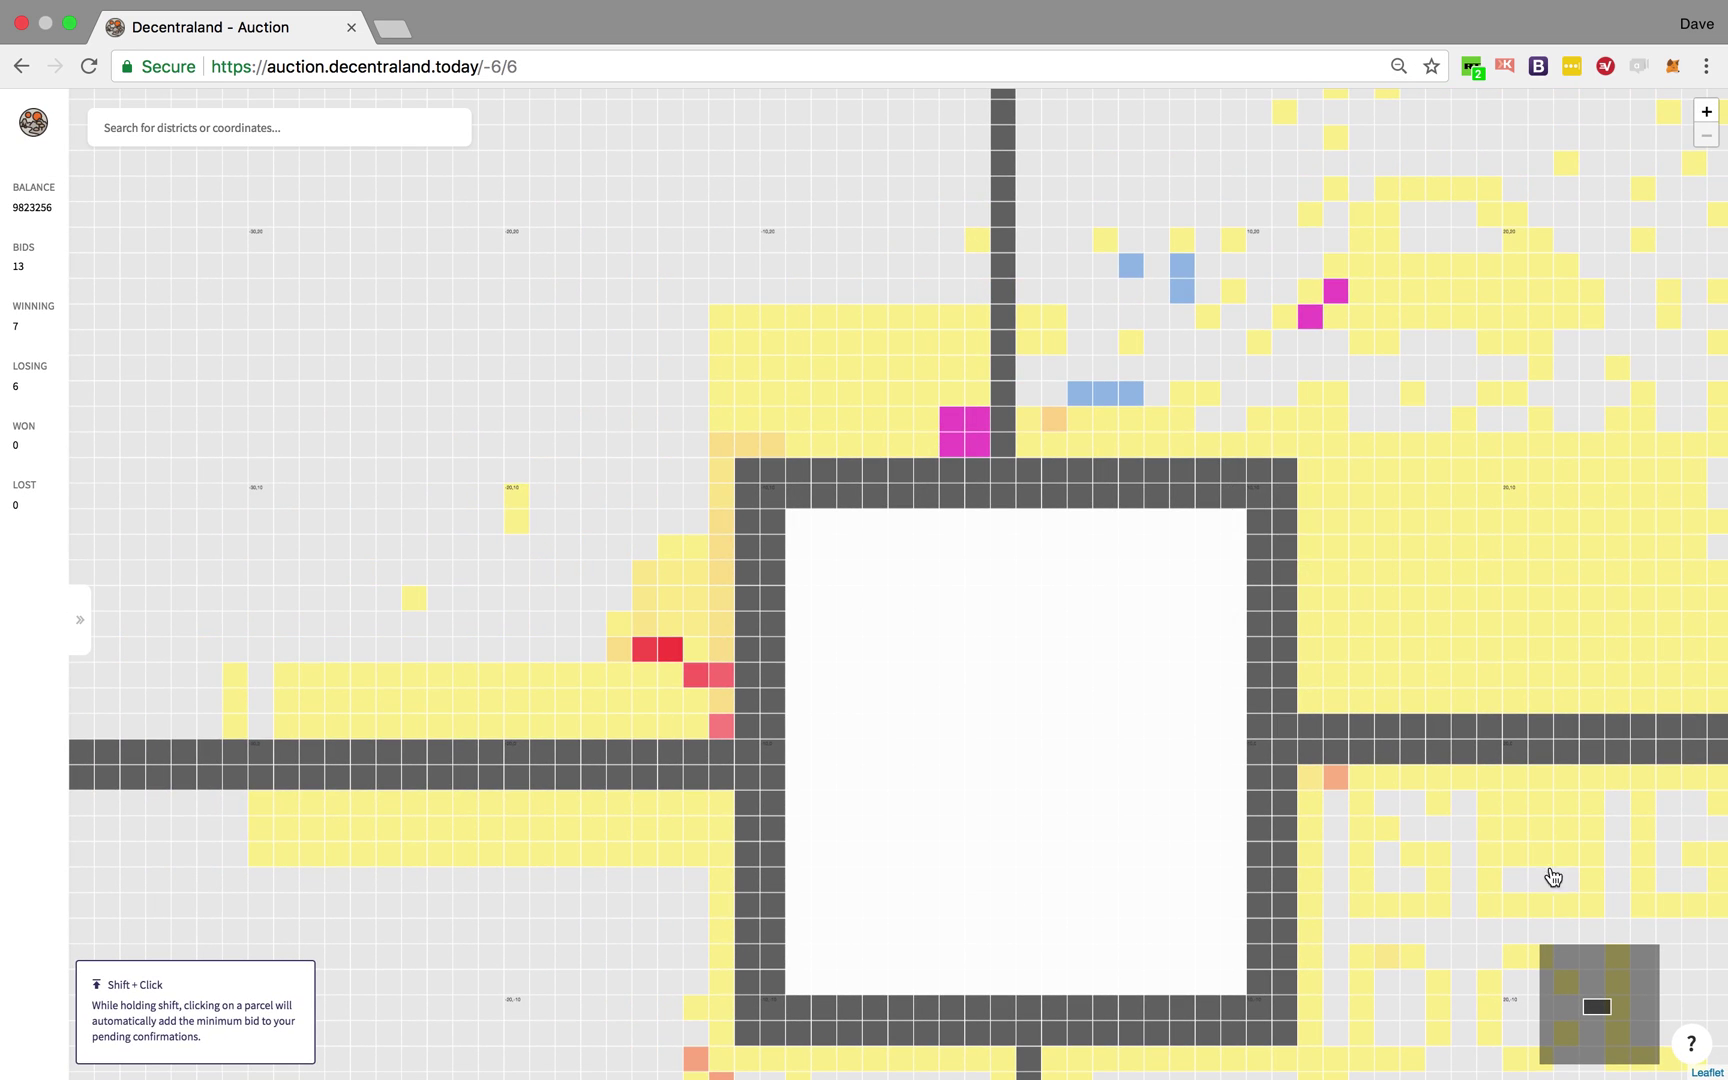
{"action": "left_click", "coordinate": [1698, 1046]}
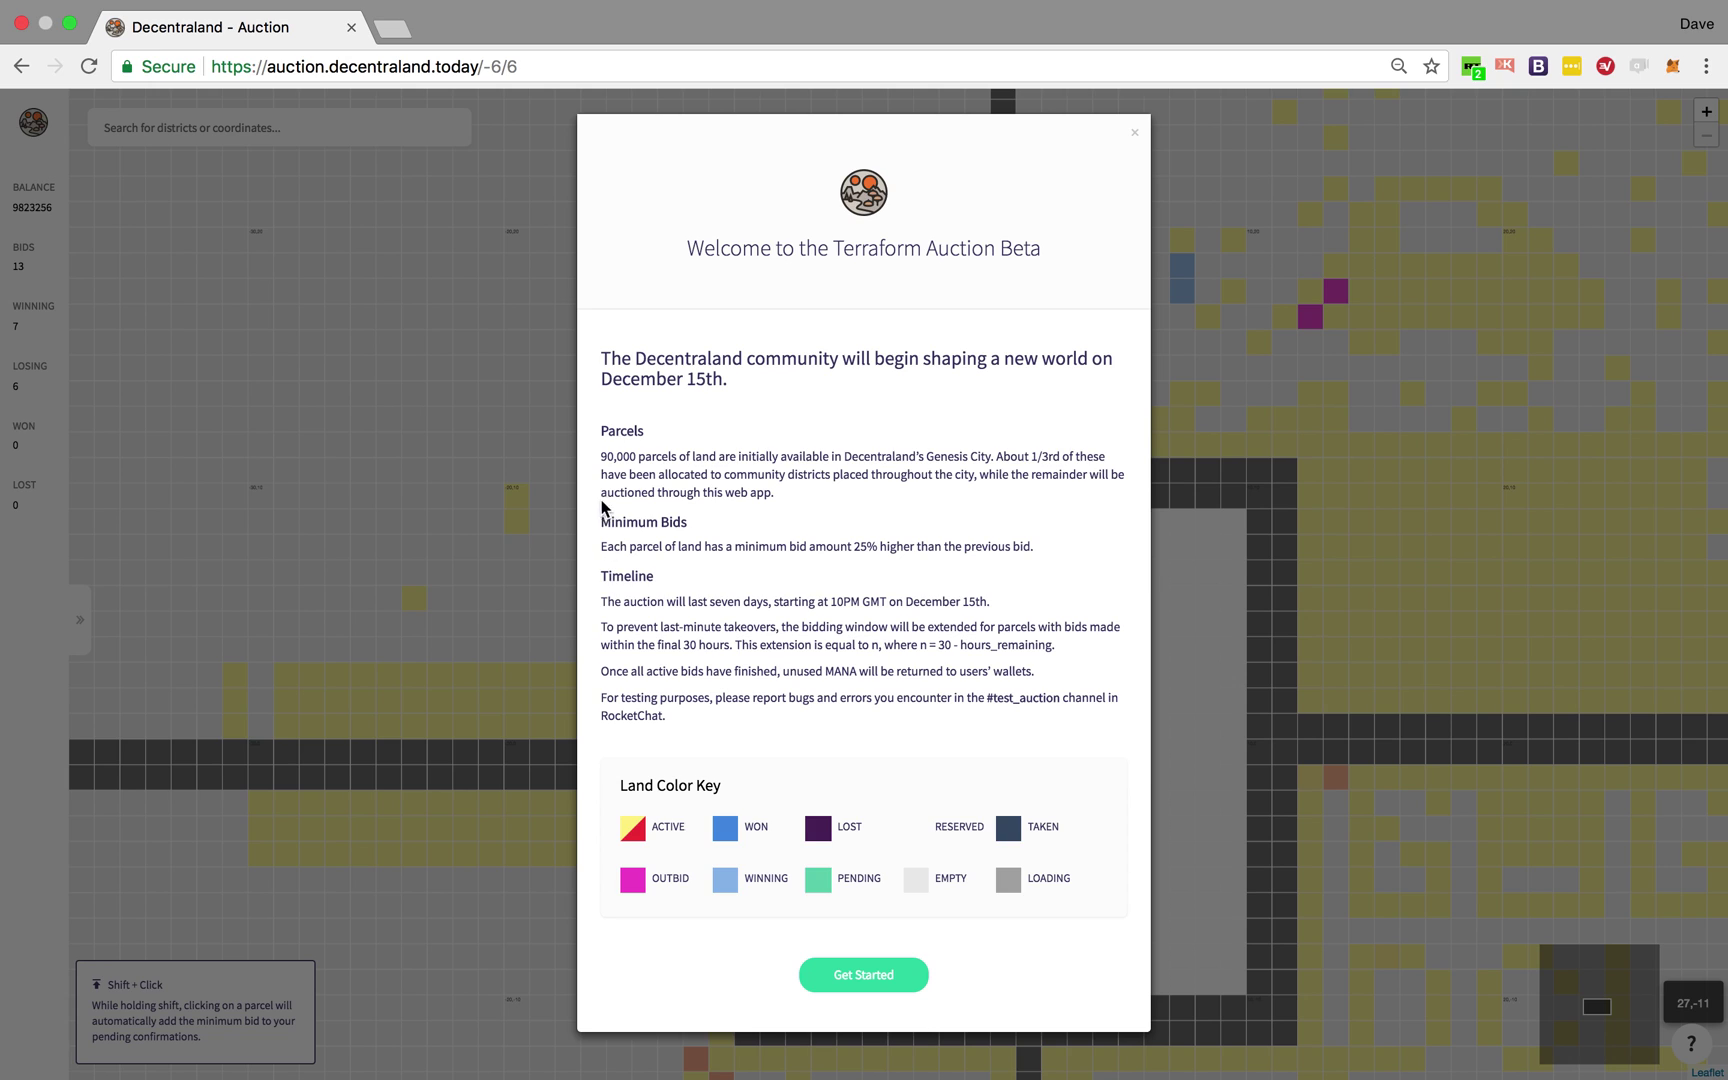
{"action": "left_click", "coordinate": [871, 975]}
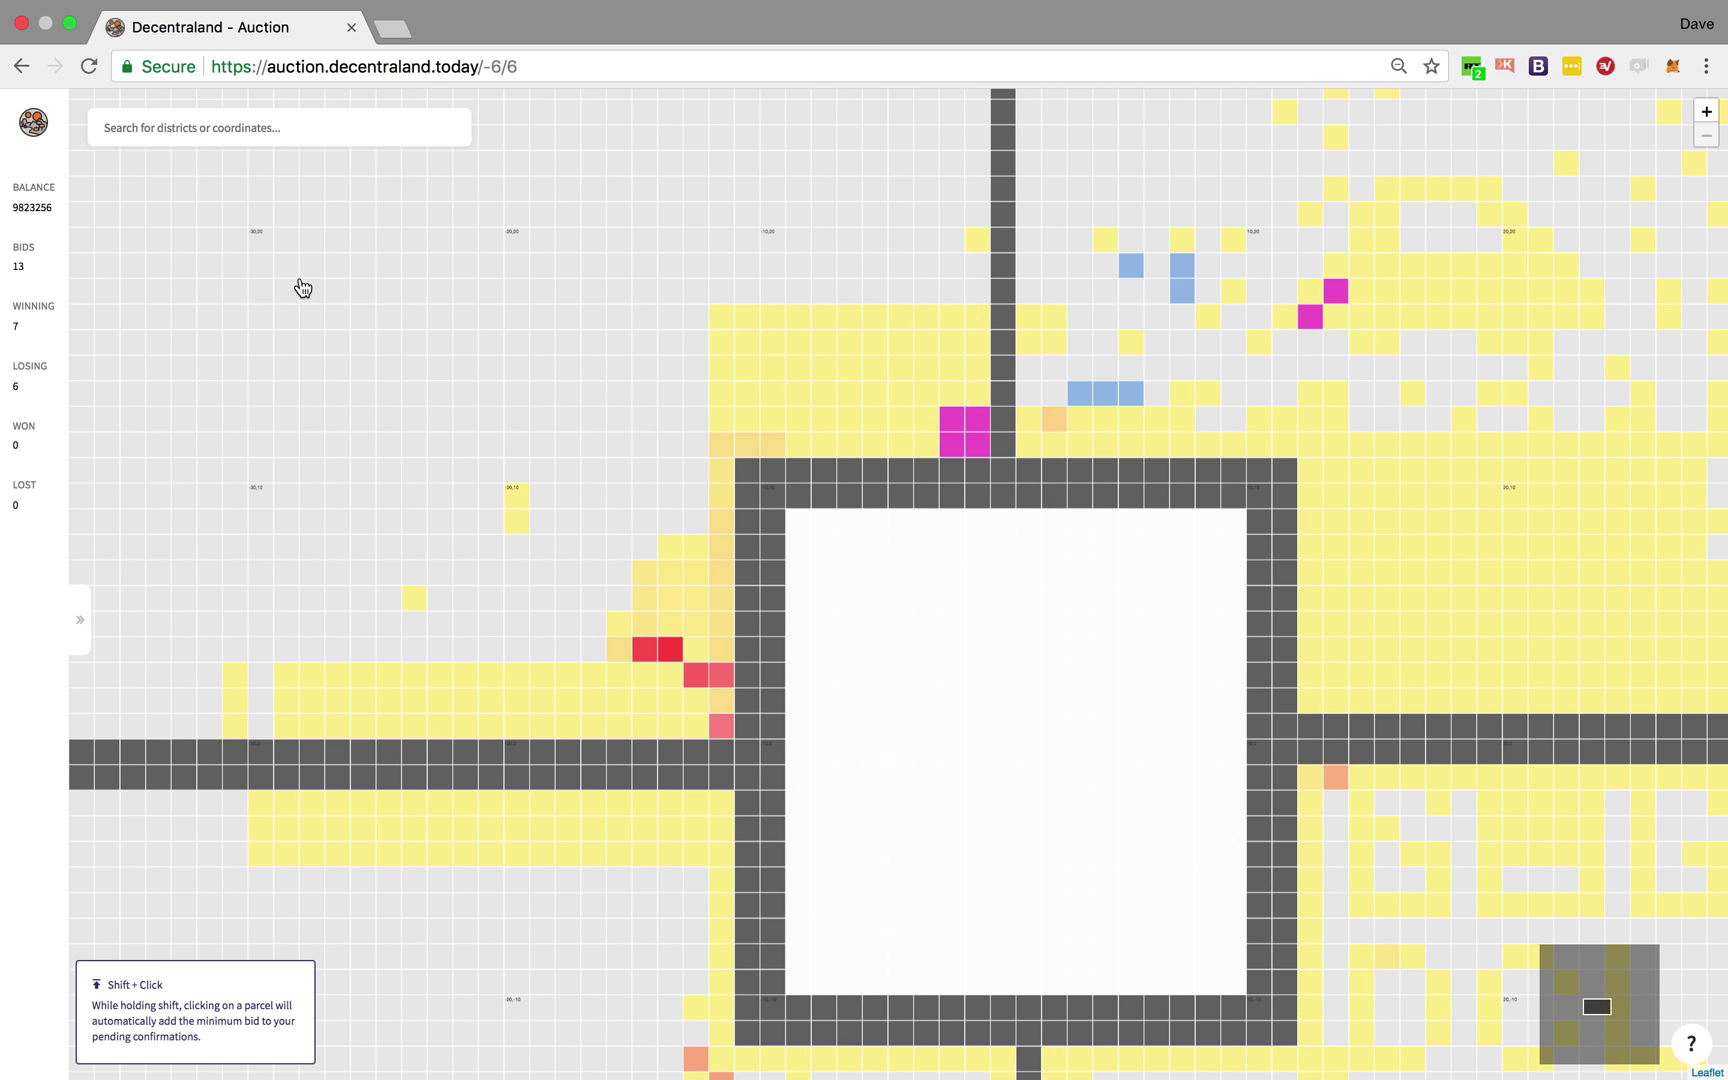
{"action": "left_click", "coordinate": [338, 131]}
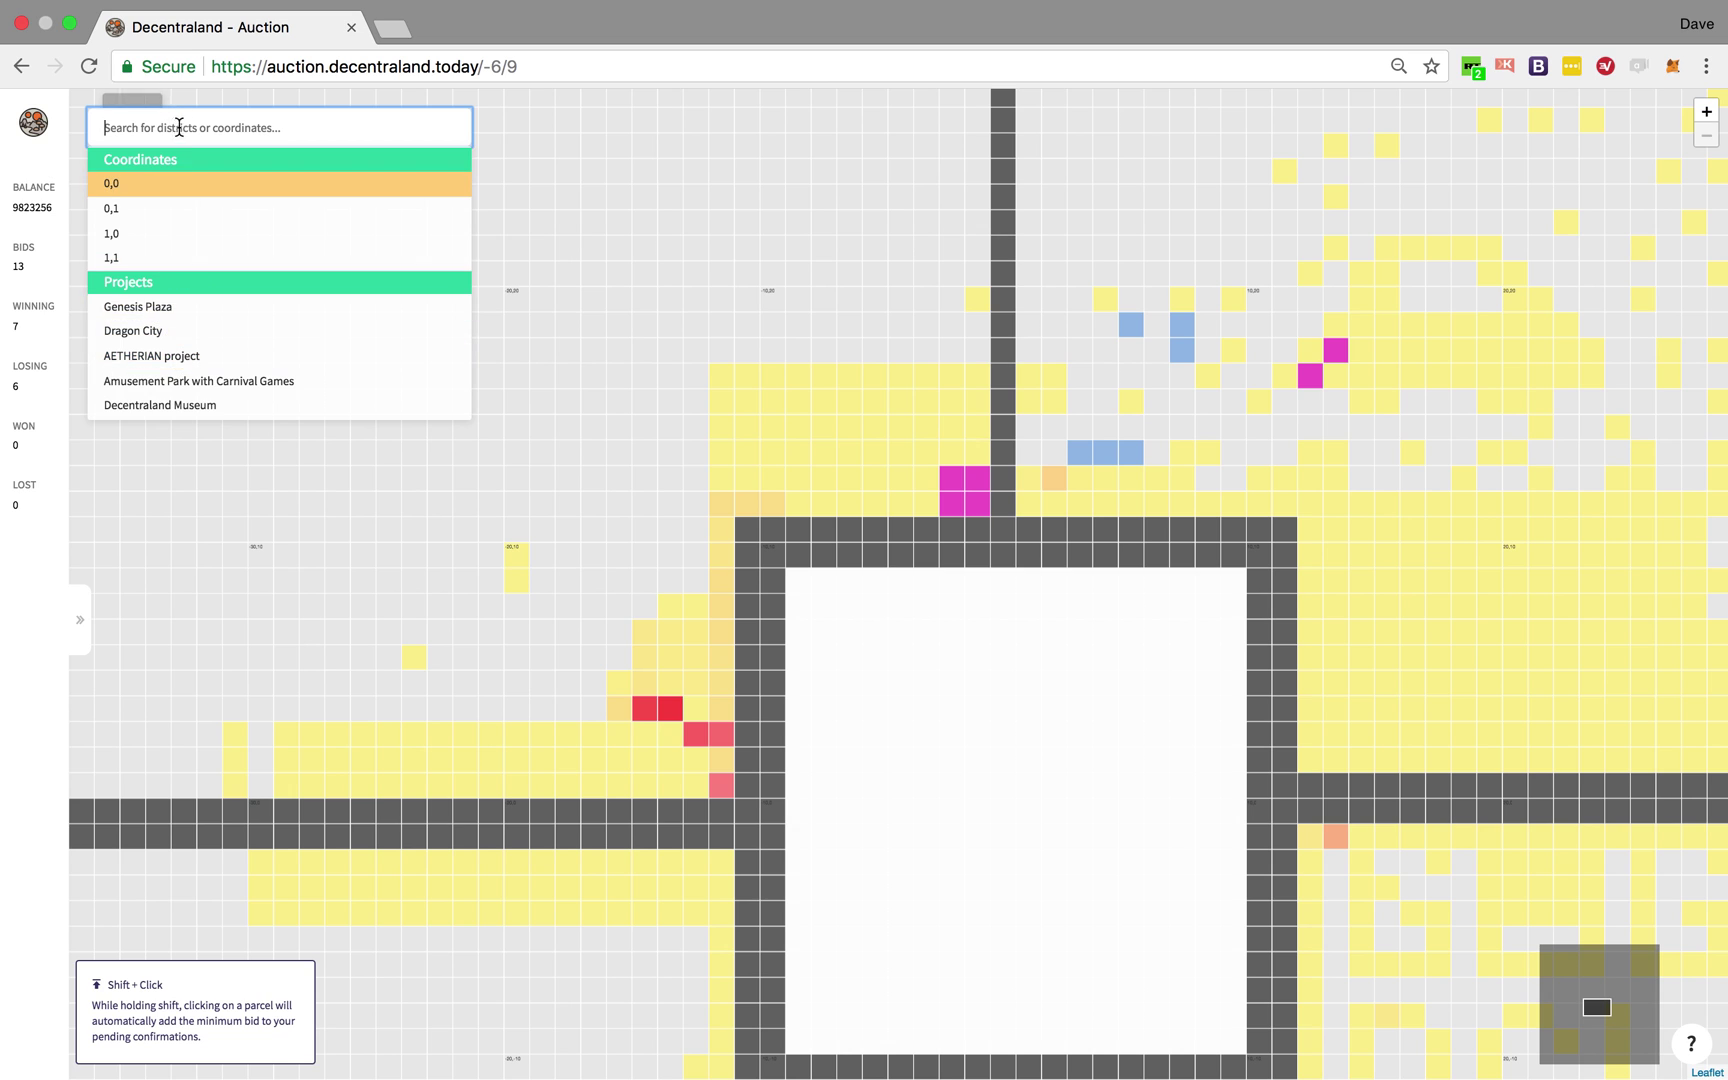
Search 've' to jump to Vegas City, zoom the page to 100%, and reopen search suggestions
{"action": "type", "text": "ve"}
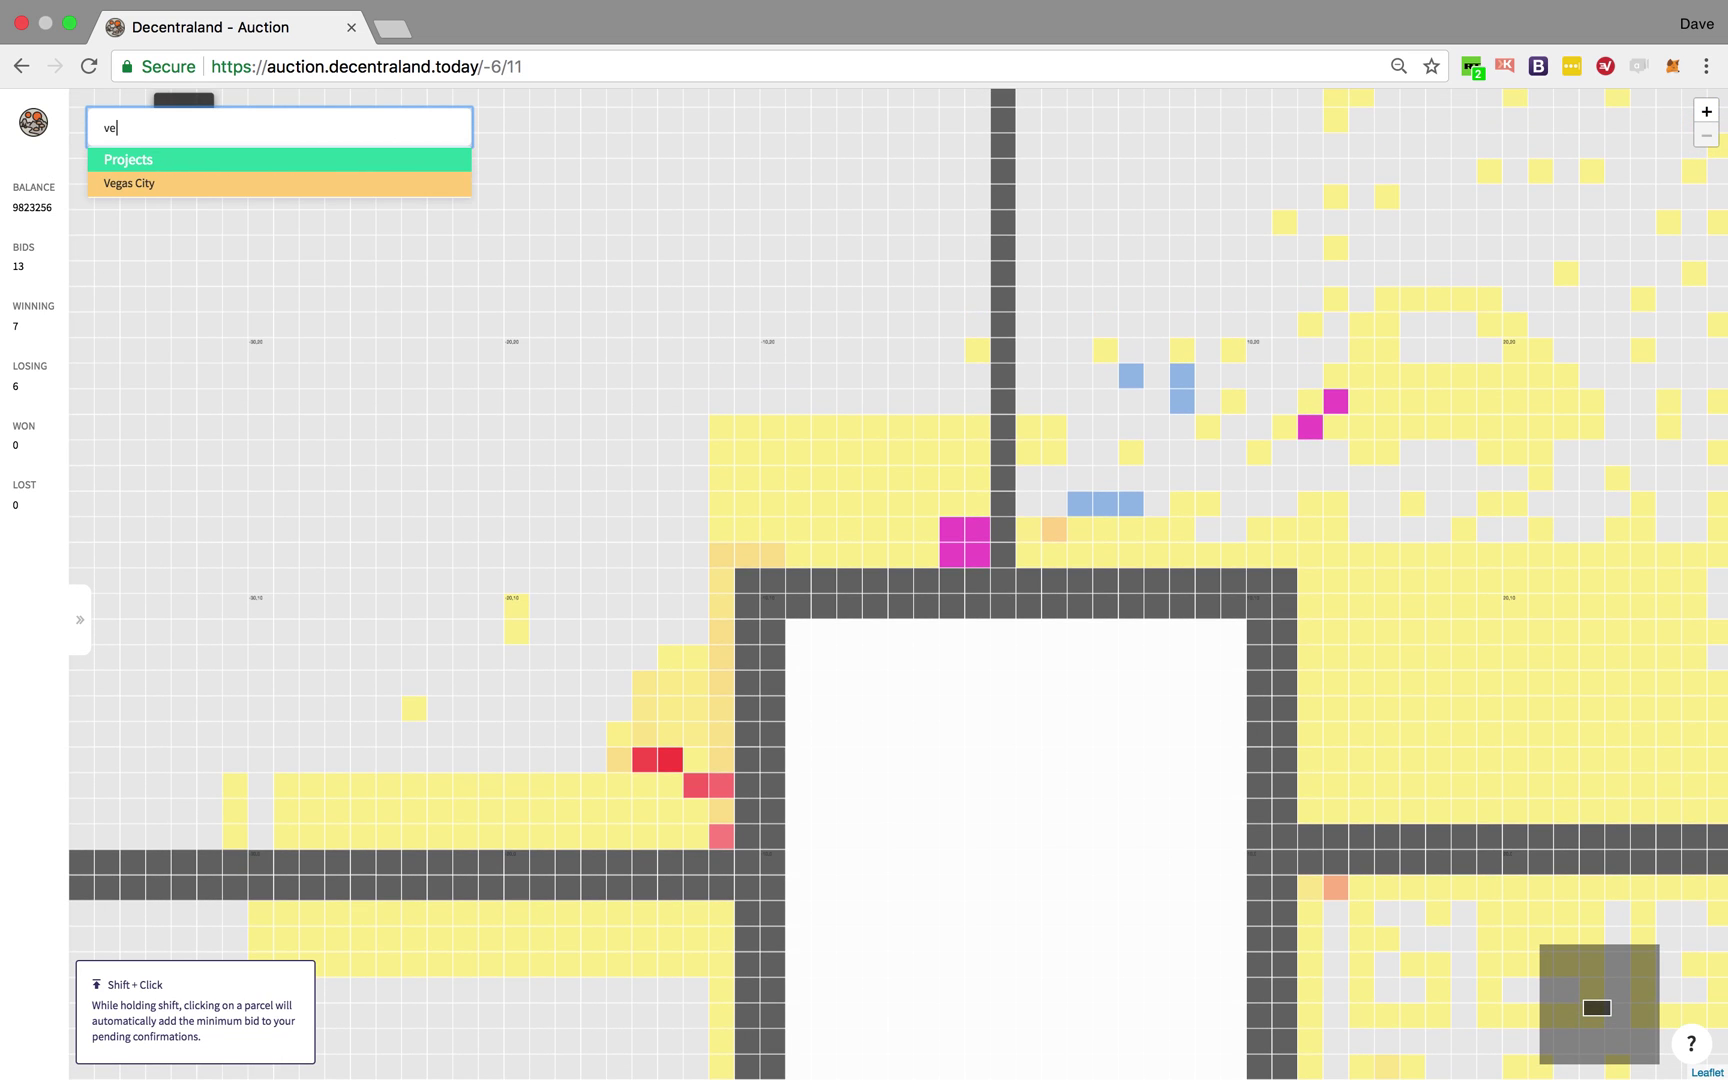
{"action": "left_click", "coordinate": [190, 187]}
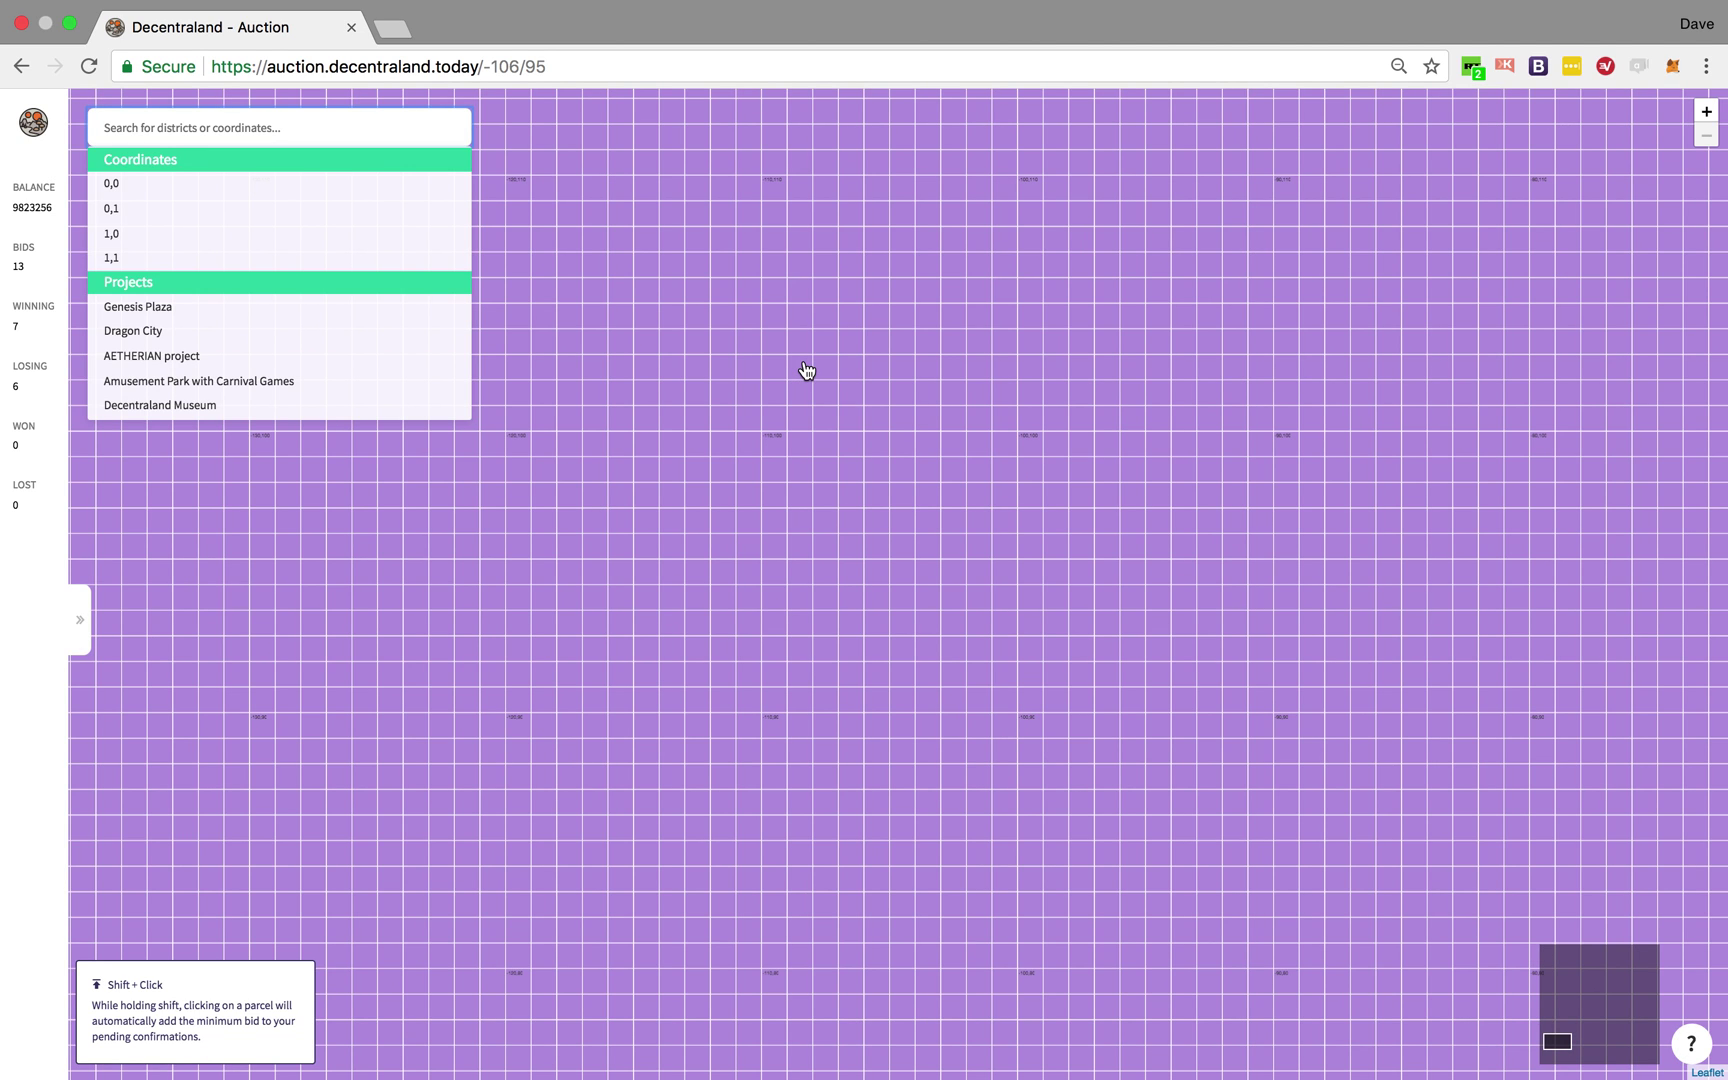
{"action": "key", "text": "super+equal"}
{"action": "key", "text": "super+equal"}
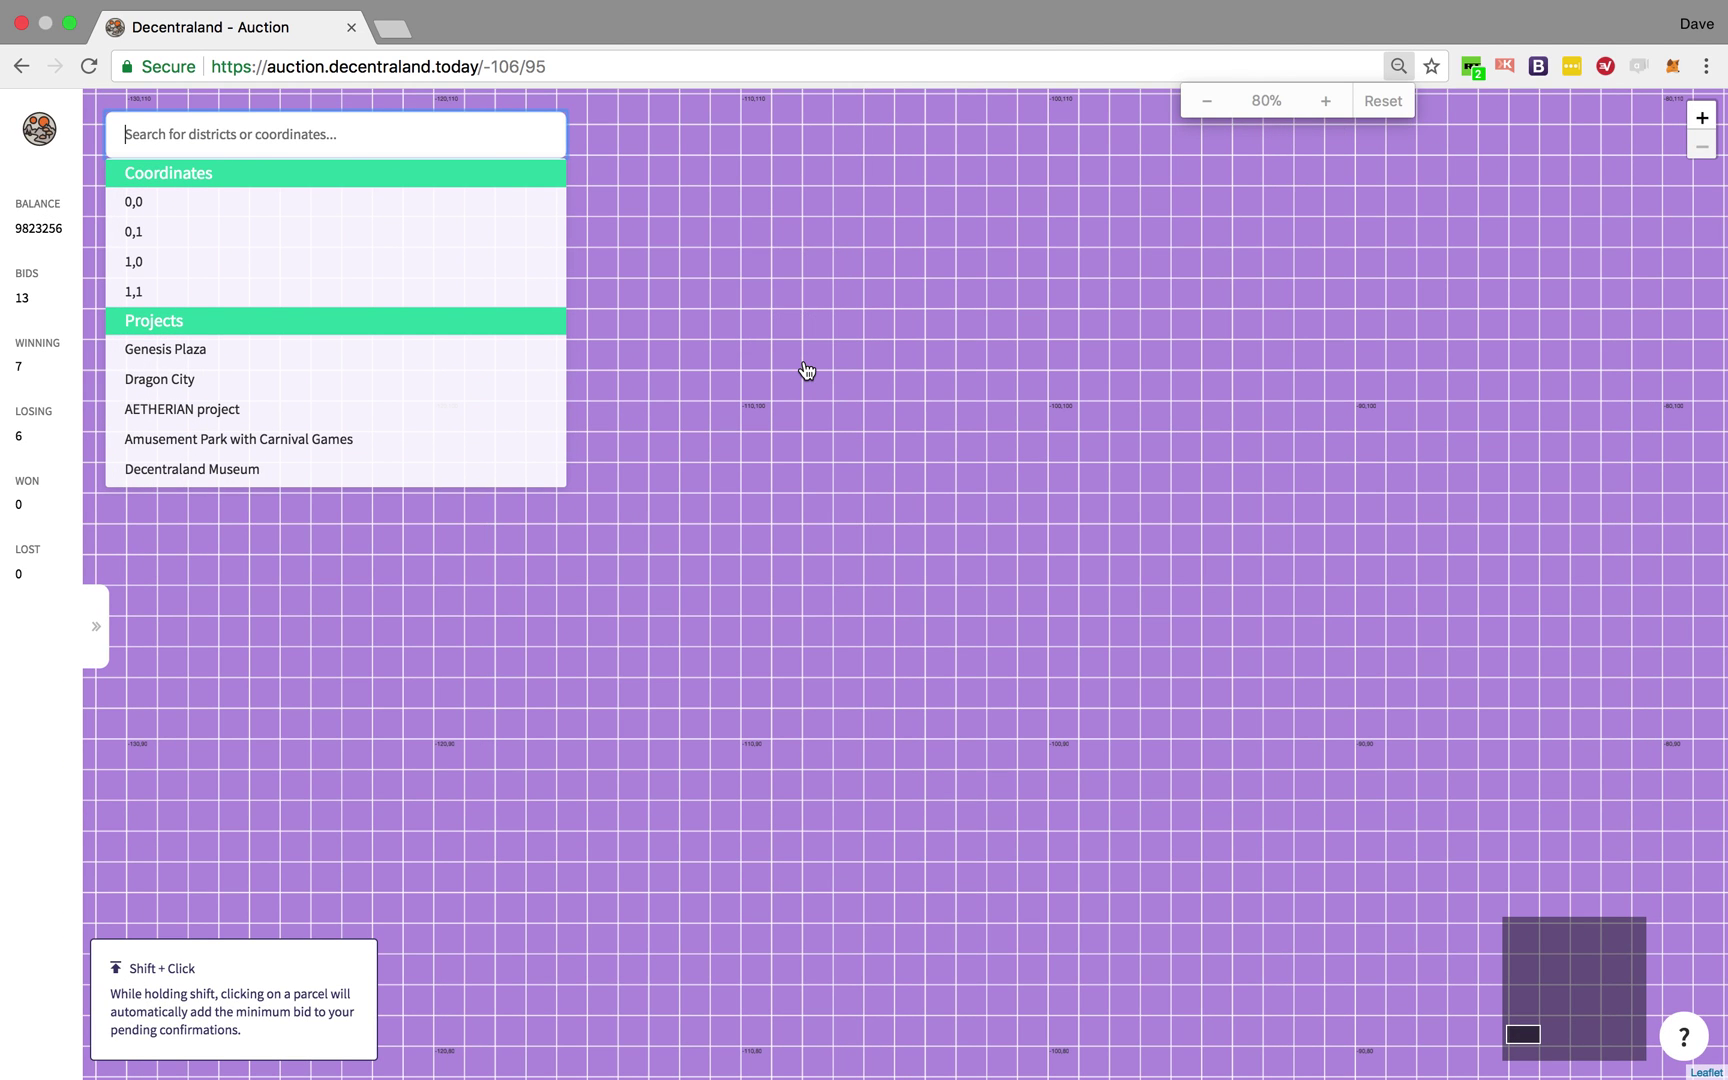
{"action": "key", "text": "super+equal"}
{"action": "key", "text": "super+equal"}
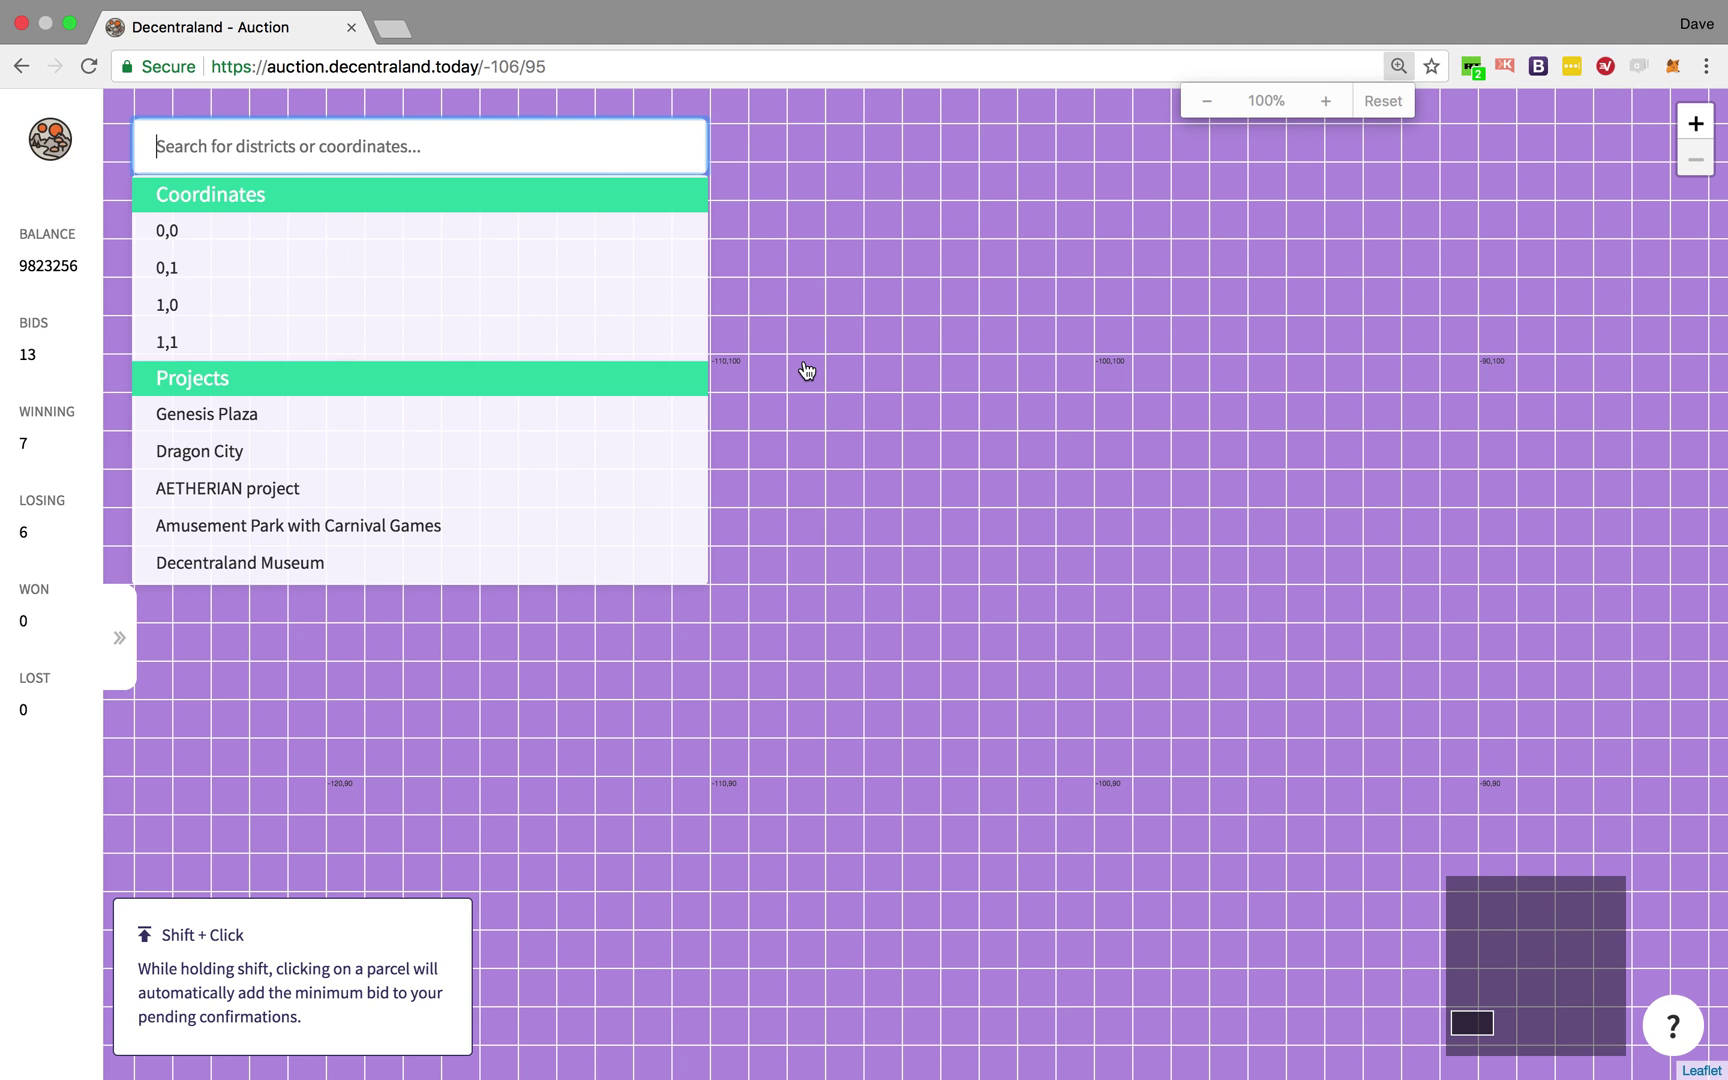
{"action": "left_click", "coordinate": [1387, 450]}
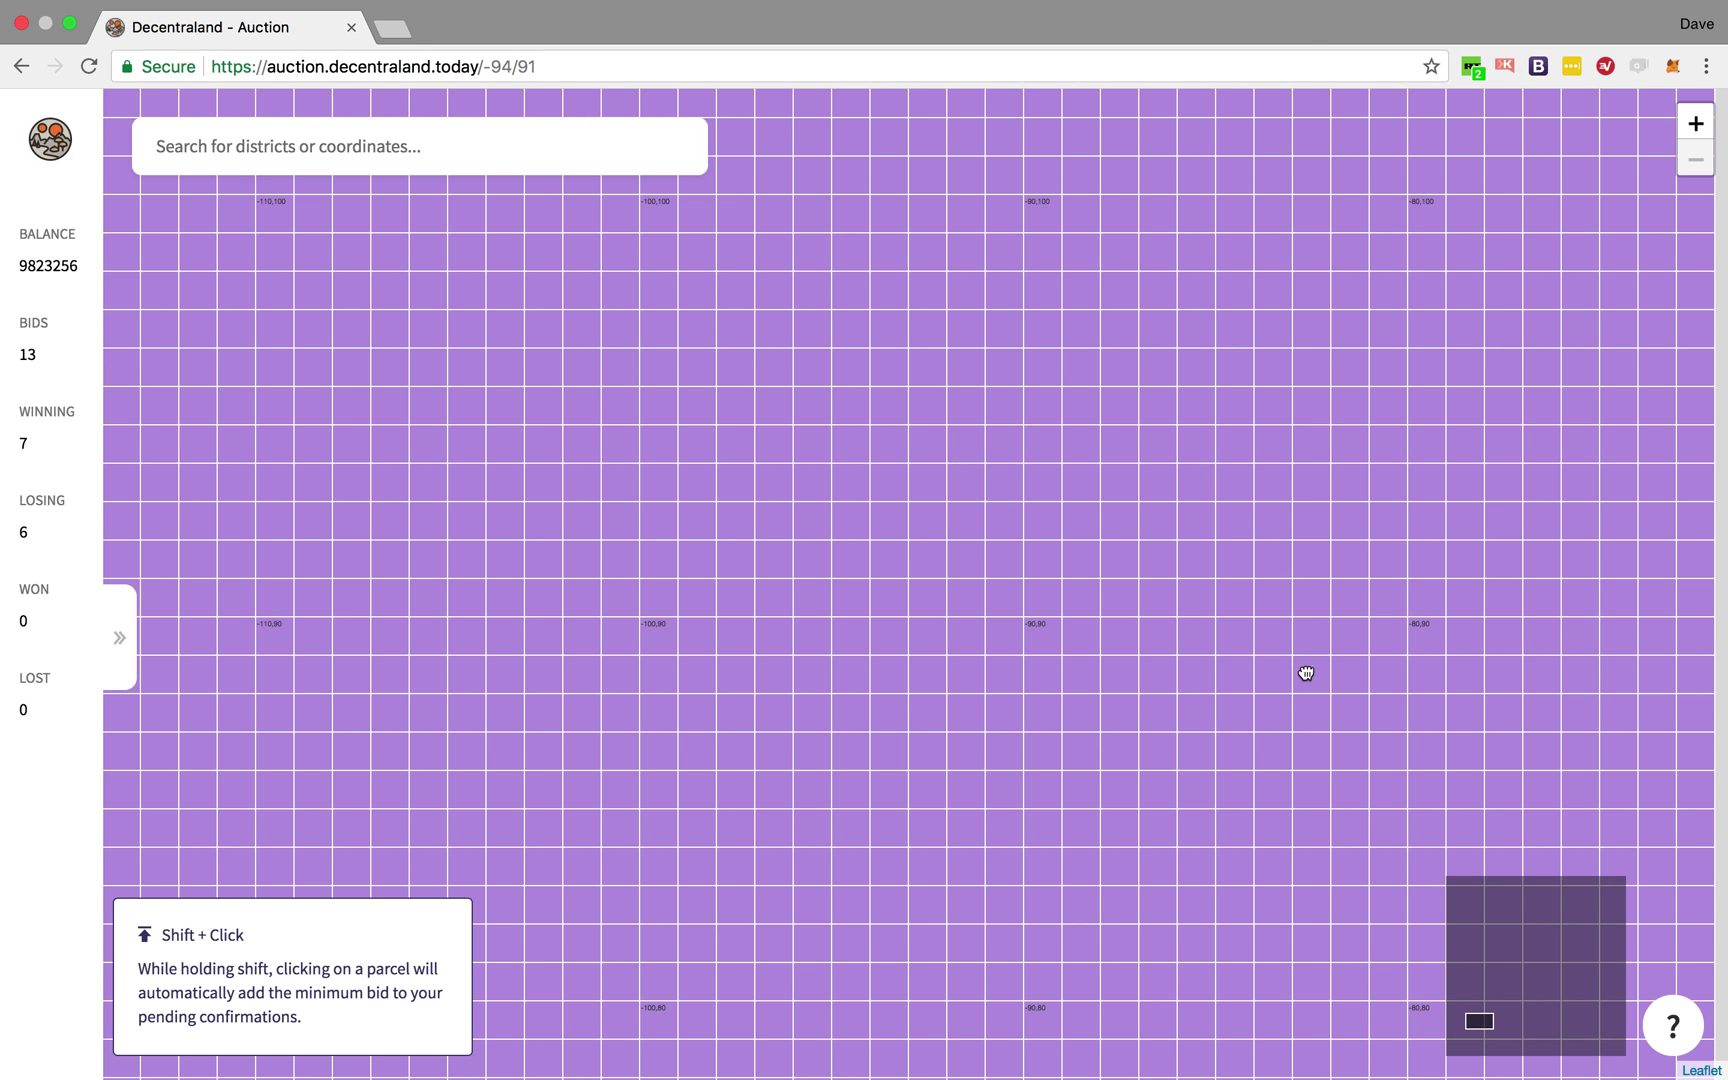
{"action": "left_click", "coordinate": [481, 158]}
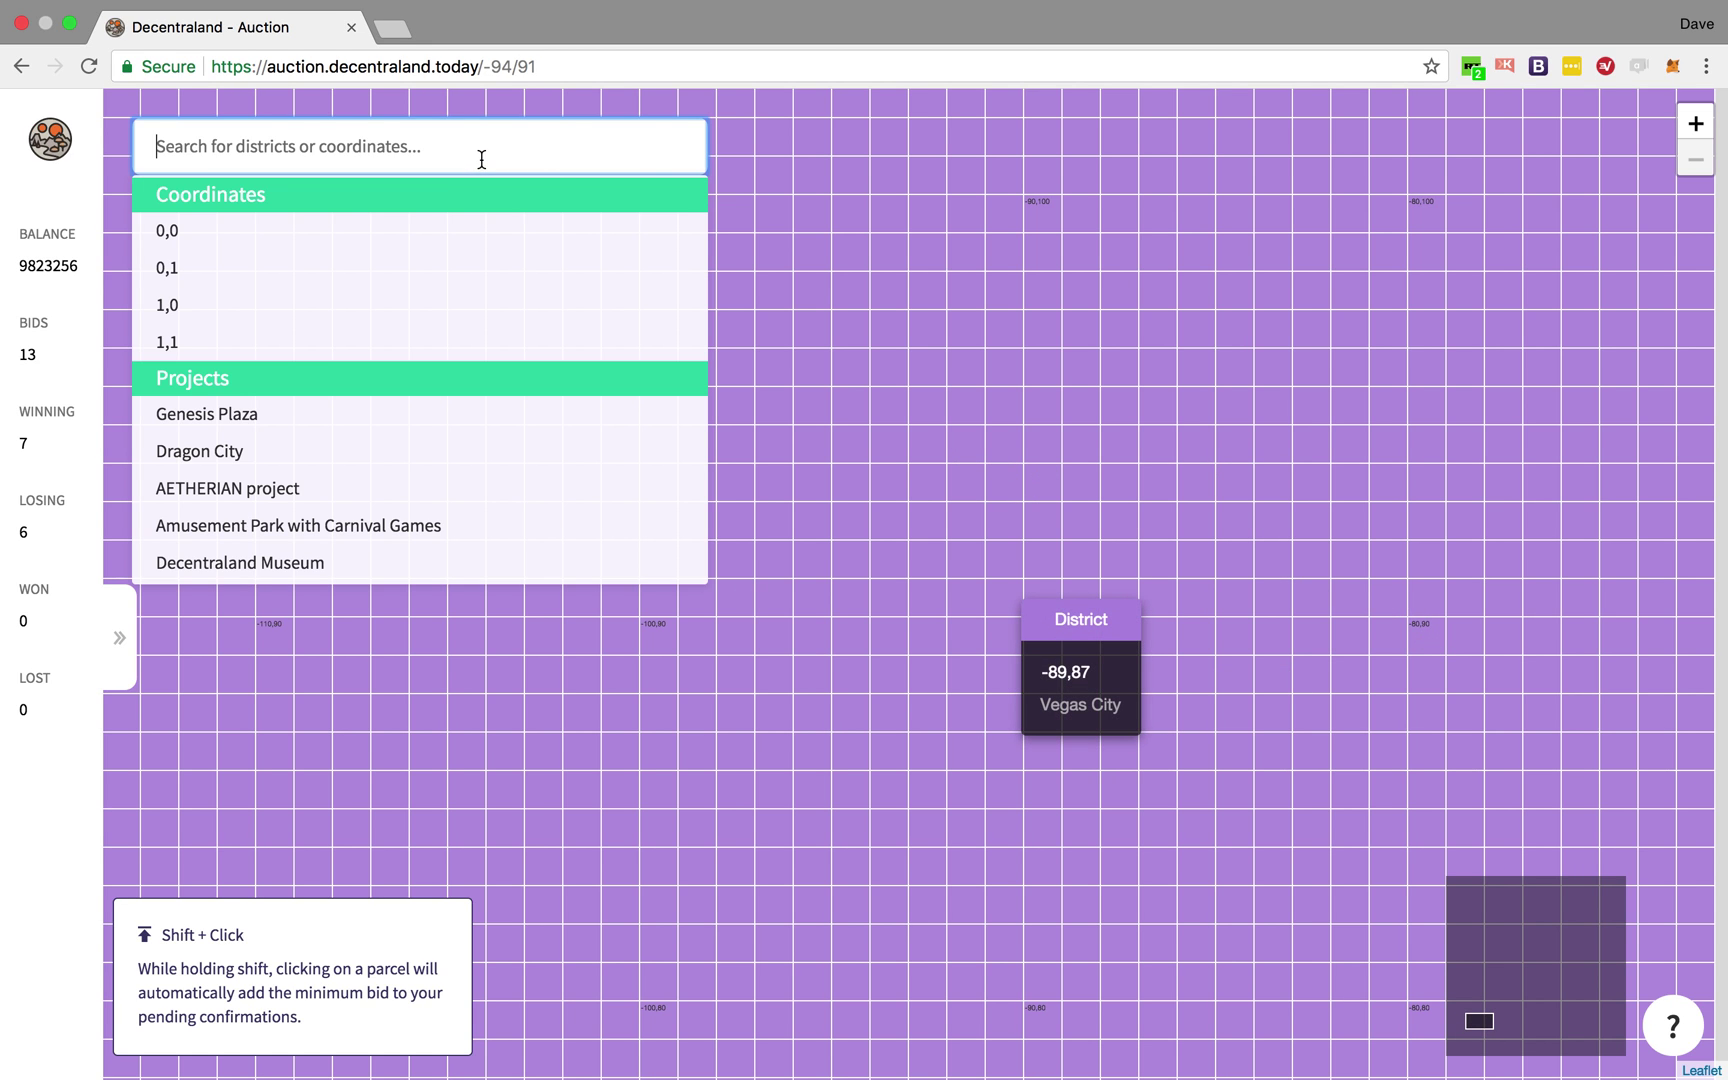
Pick the 0,0 search suggestion and nudge the map to frame Genesis Plaza at -1,2
{"action": "left_click", "coordinate": [274, 243]}
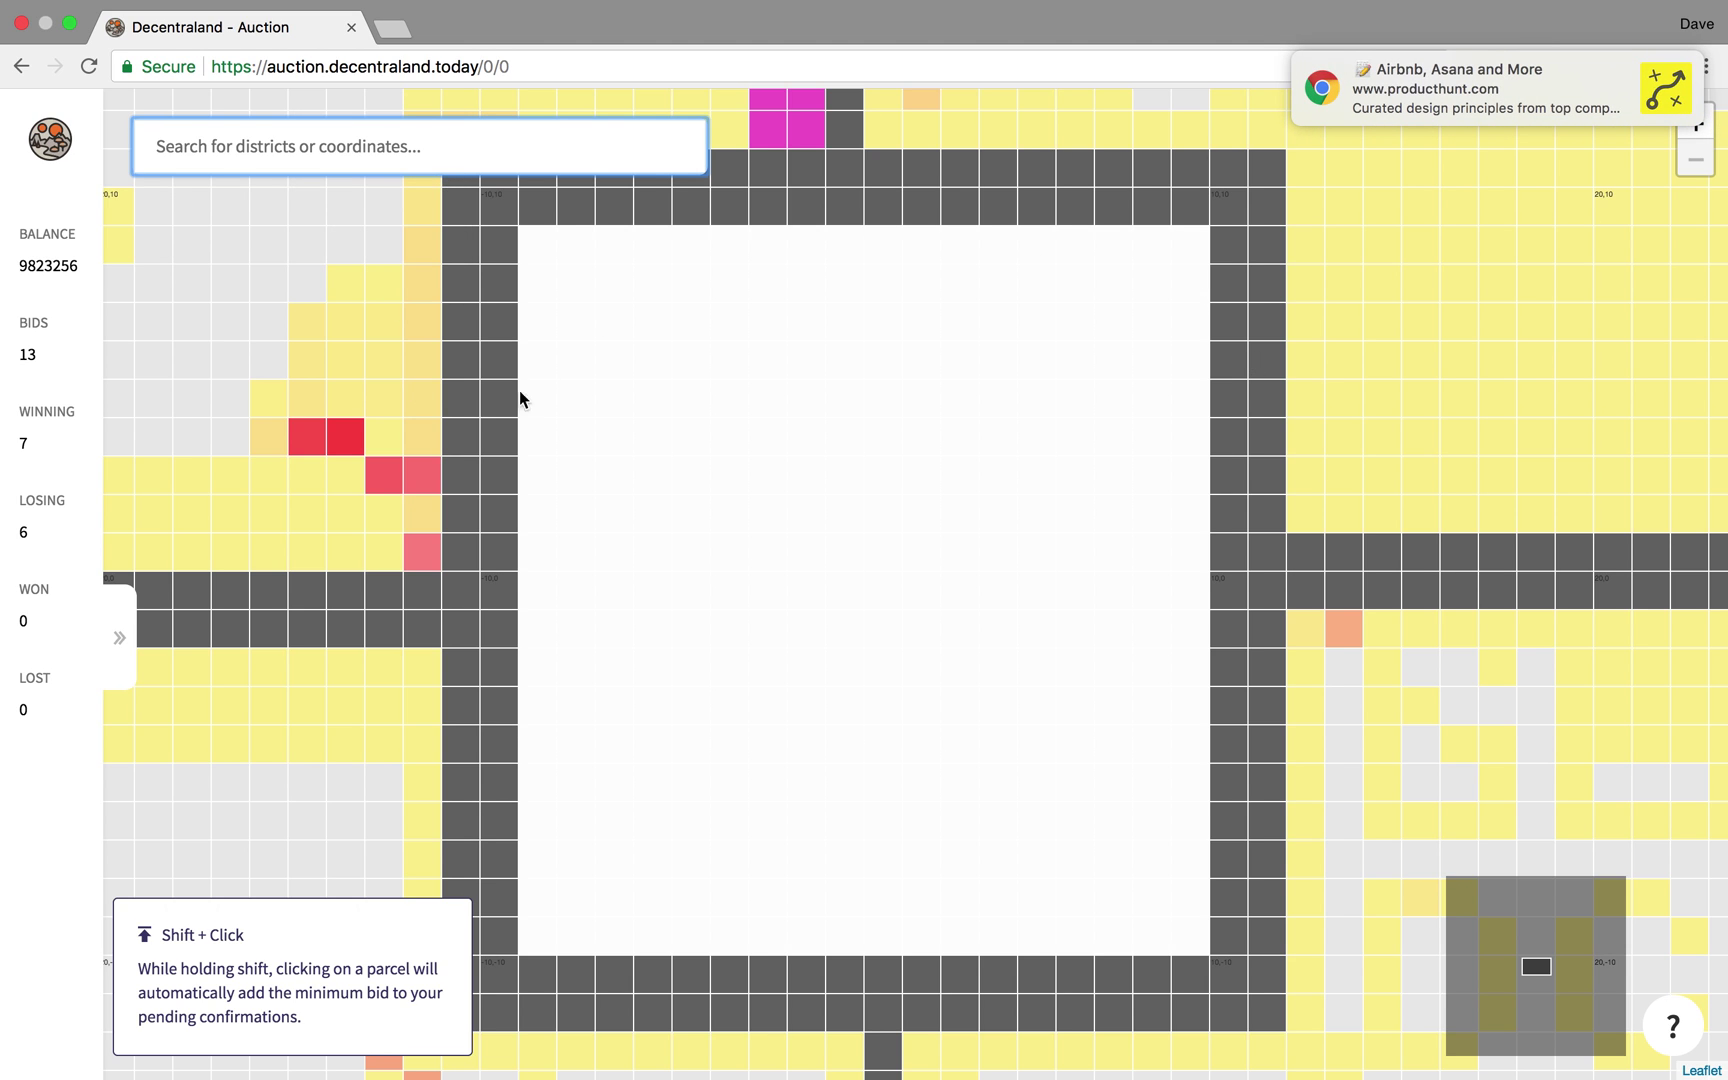
{"action": "mouse_move", "coordinate": [1382, 467]}
{"action": "left_mouse_down"}
{"action": "mouse_move", "coordinate": [1340, 542]}
{"action": "mouse_move", "coordinate": [1266, 612]}
{"action": "mouse_move", "coordinate": [1597, 579]}
{"action": "mouse_move", "coordinate": [1396, 444]}
{"action": "mouse_move", "coordinate": [1411, 495]}
{"action": "mouse_move", "coordinate": [1385, 492]}
{"action": "left_mouse_up"}
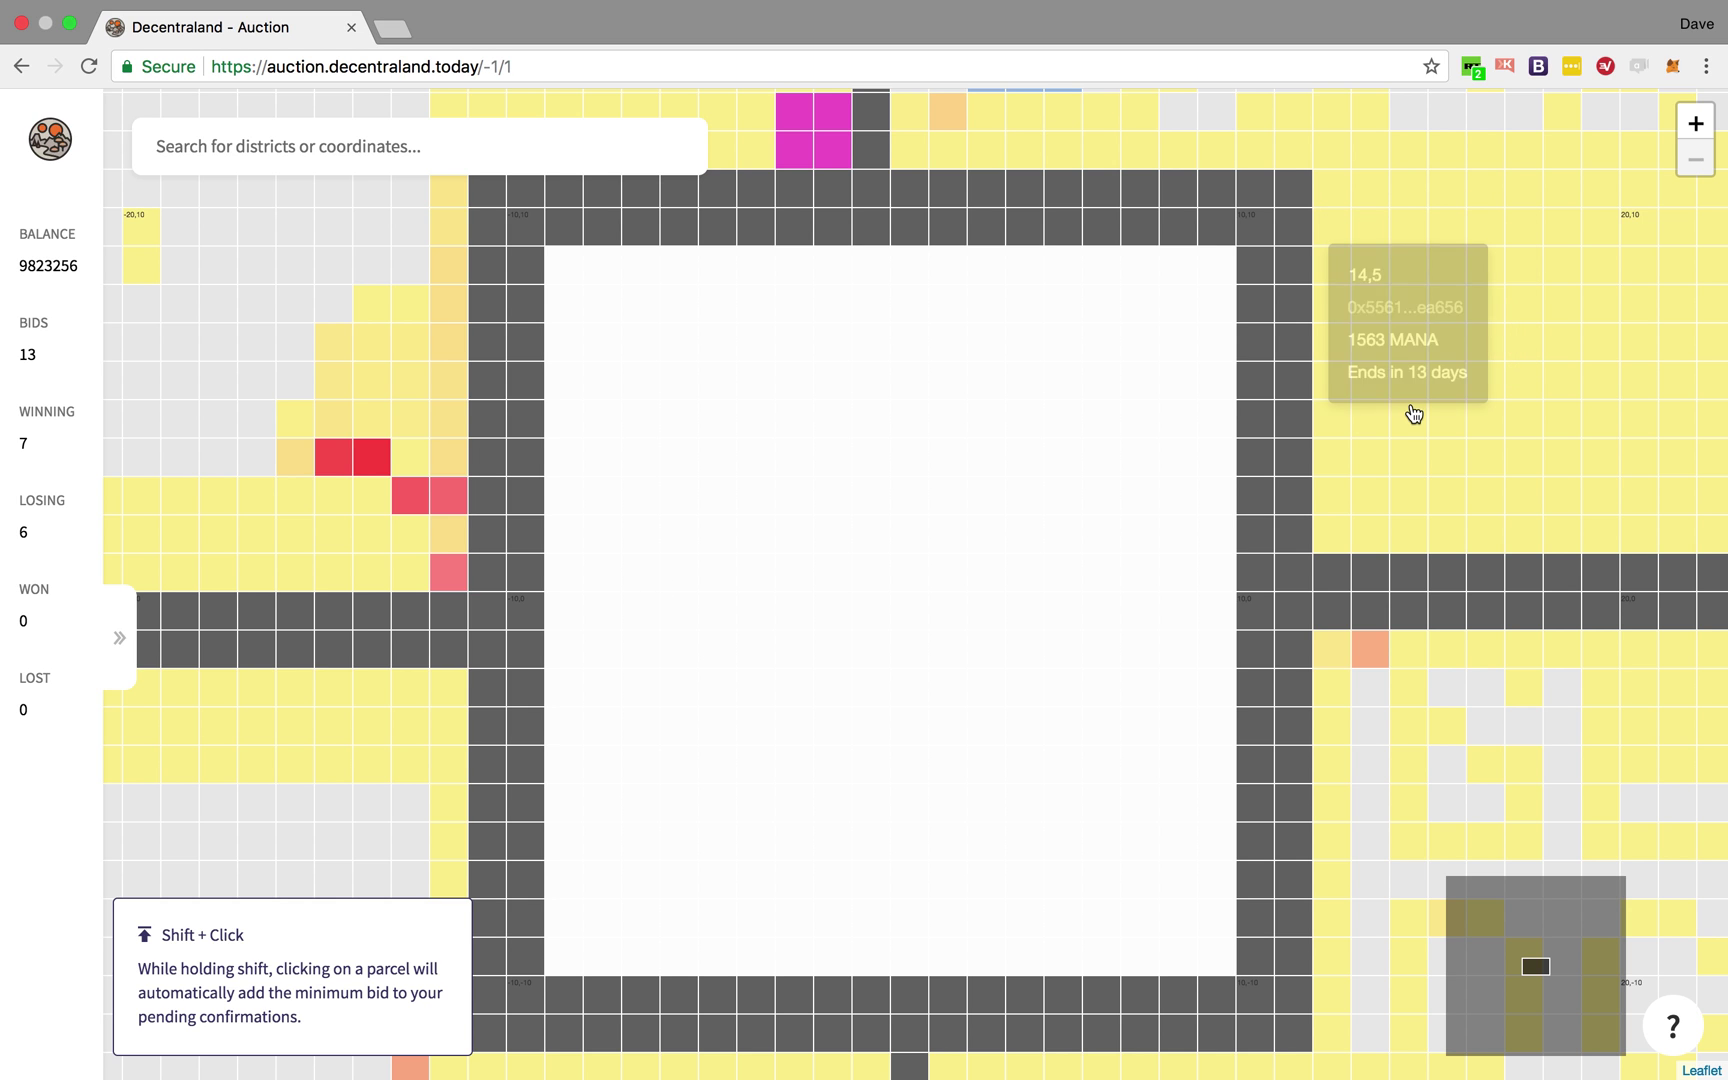
{"action": "mouse_move", "coordinate": [1450, 101]}
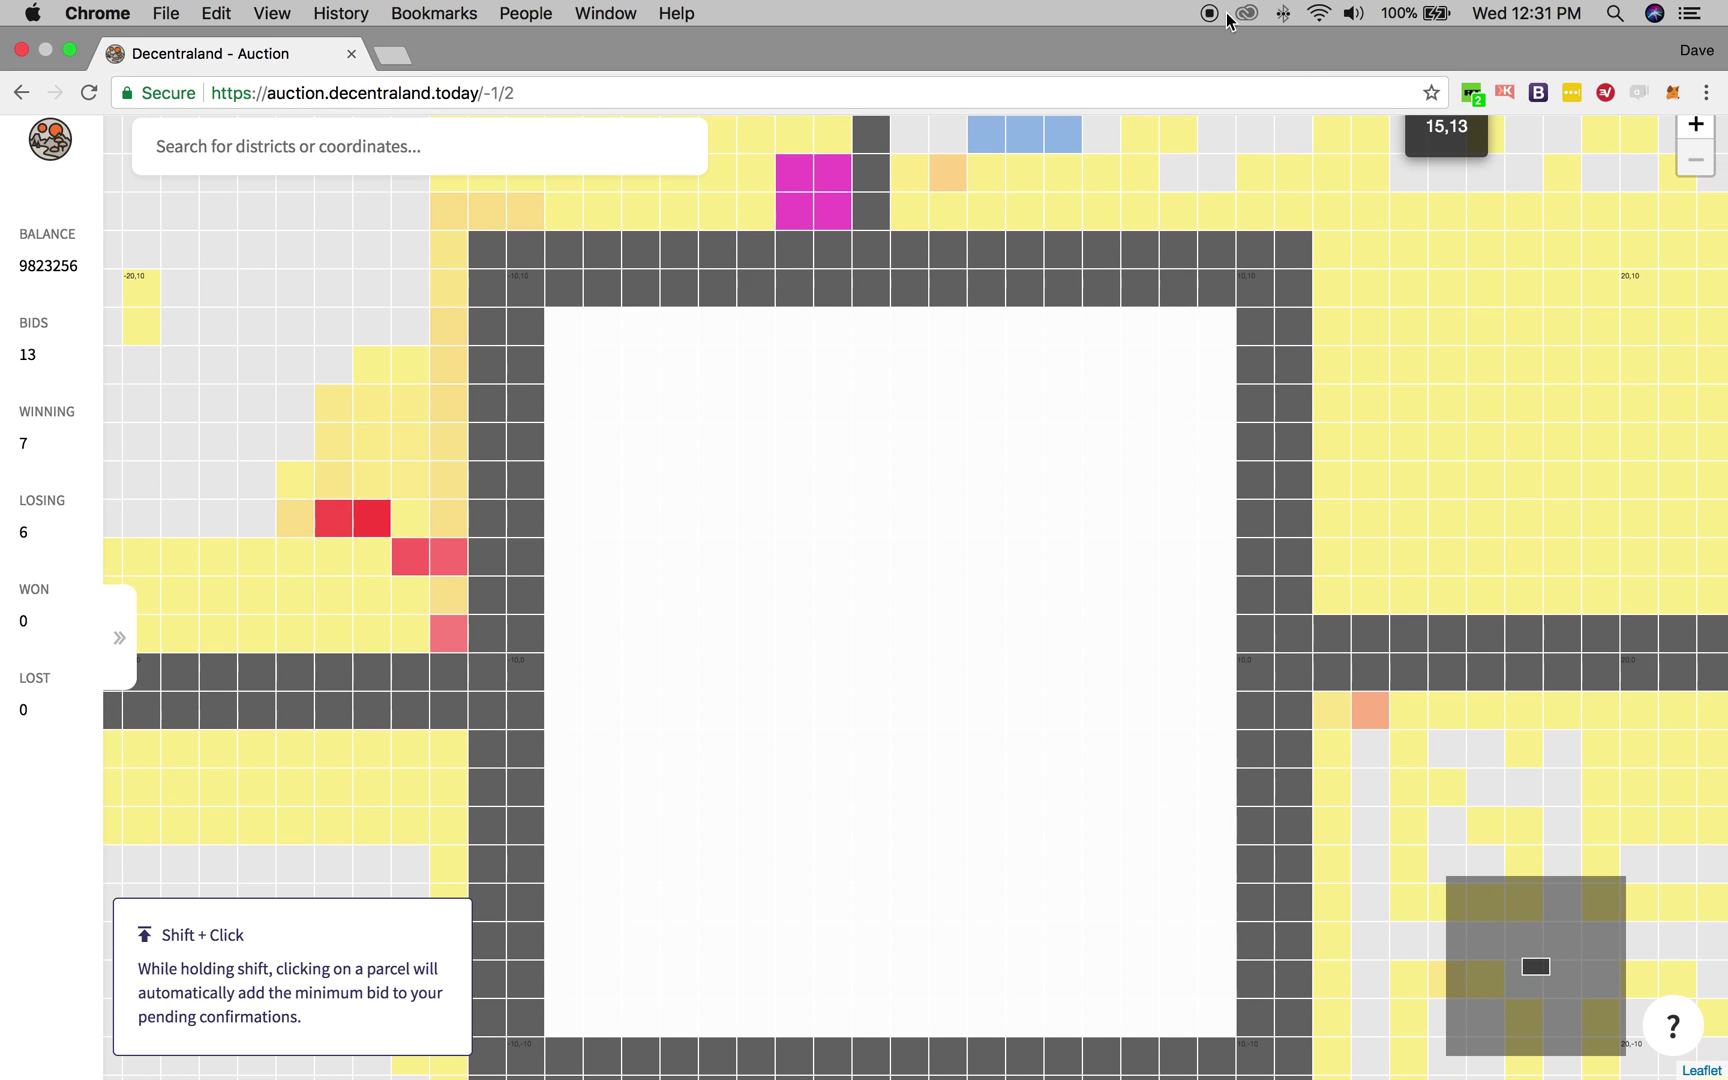